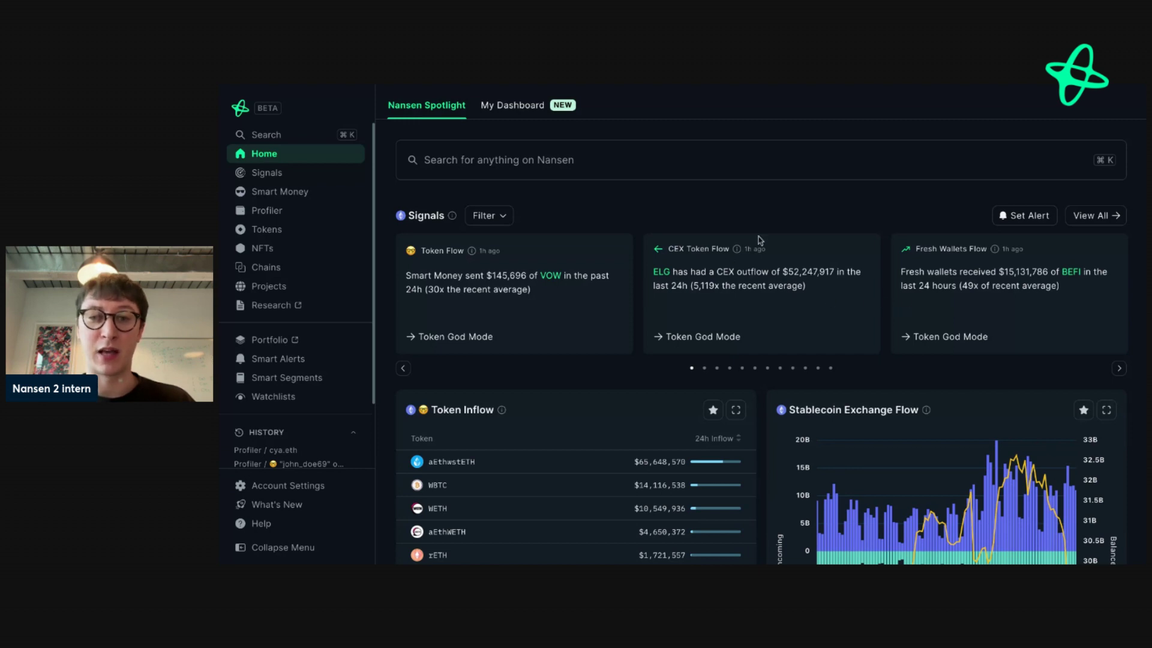
Browse the Signals cards on the home page and read the explanations of the Fresh Wallets Flow and Token Flow types.
scroll(776, 292, "right", 2)
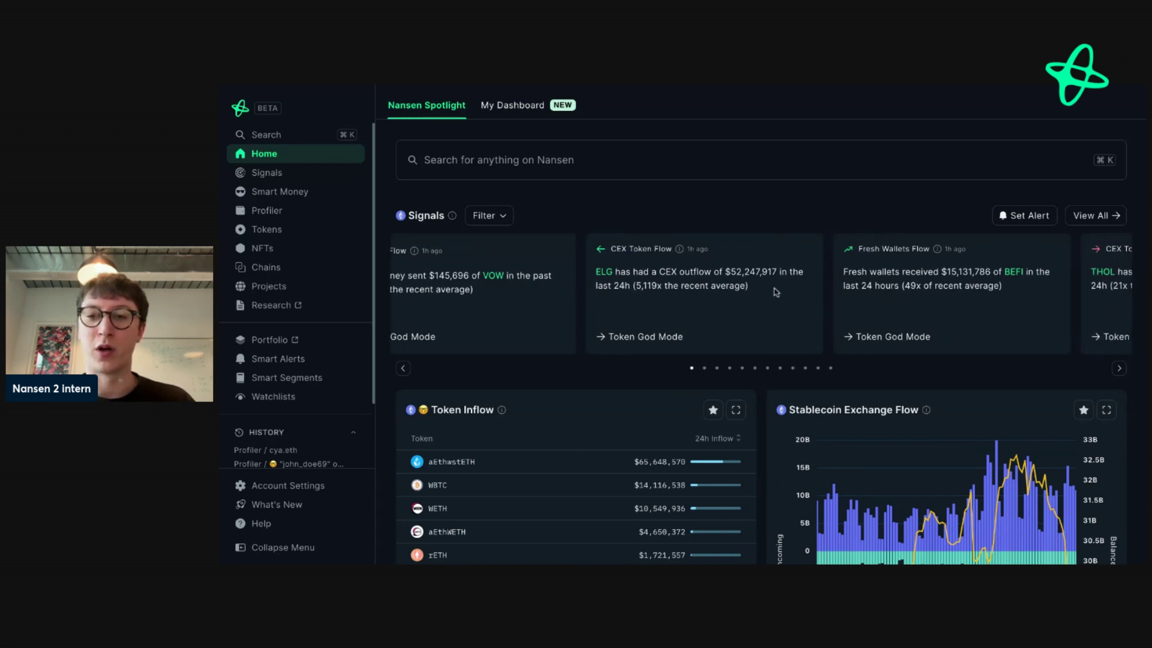
scroll(776, 292, "right", 3)
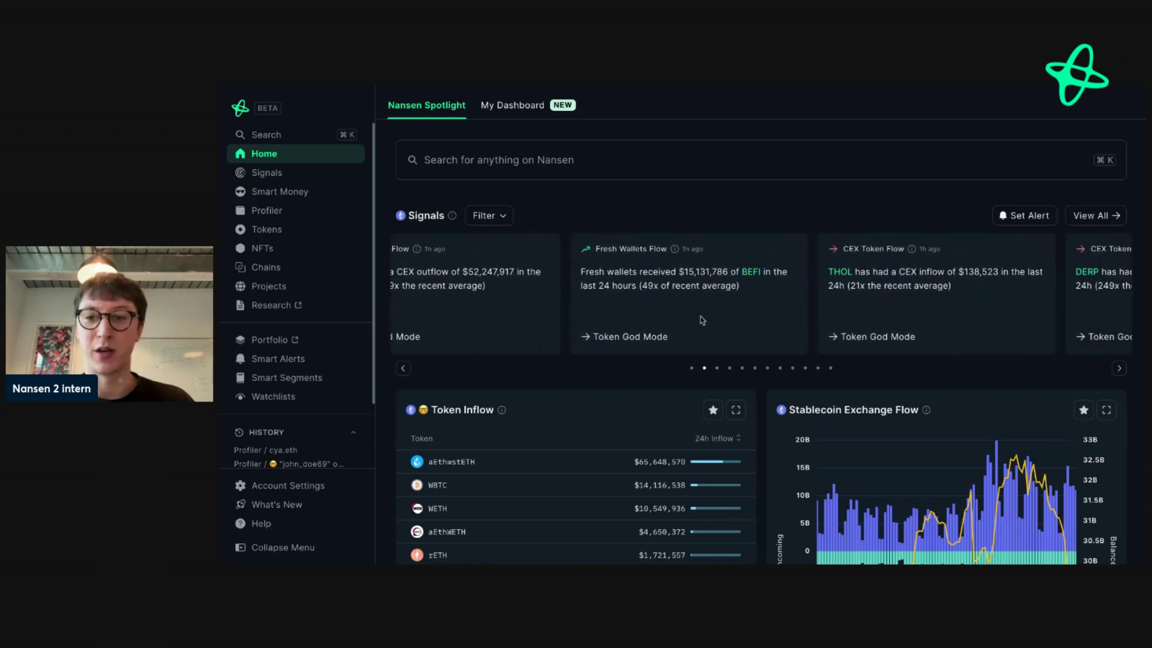
scroll(702, 320, "right", 5)
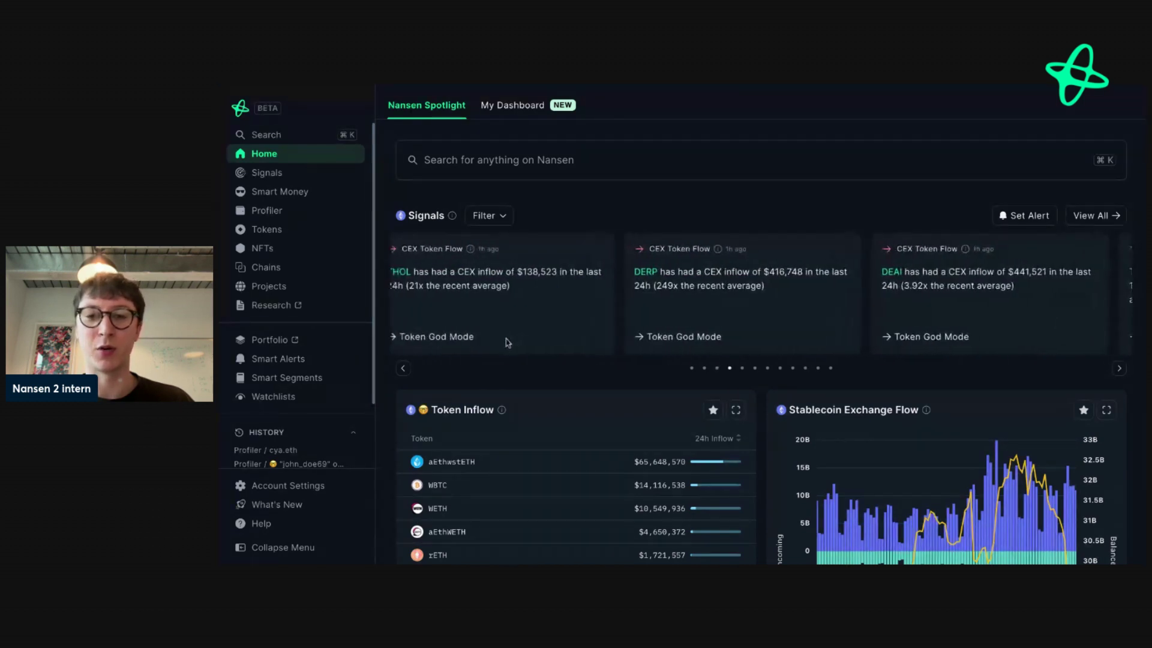
scroll(817, 304, "right", 3)
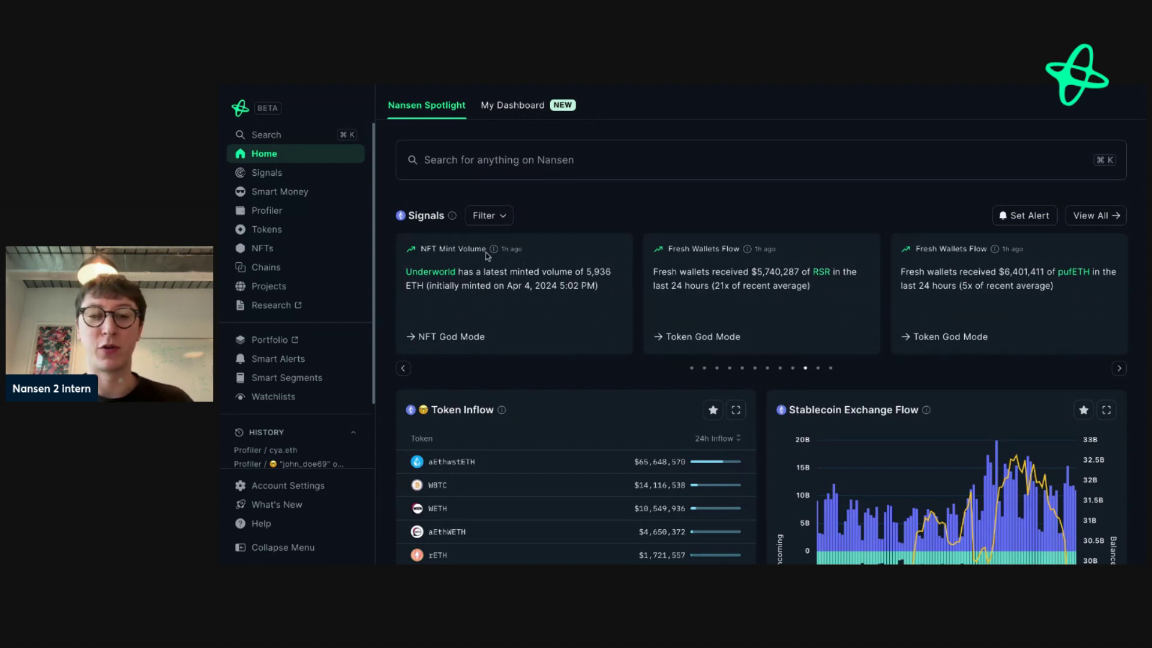
mouse_move(494, 252)
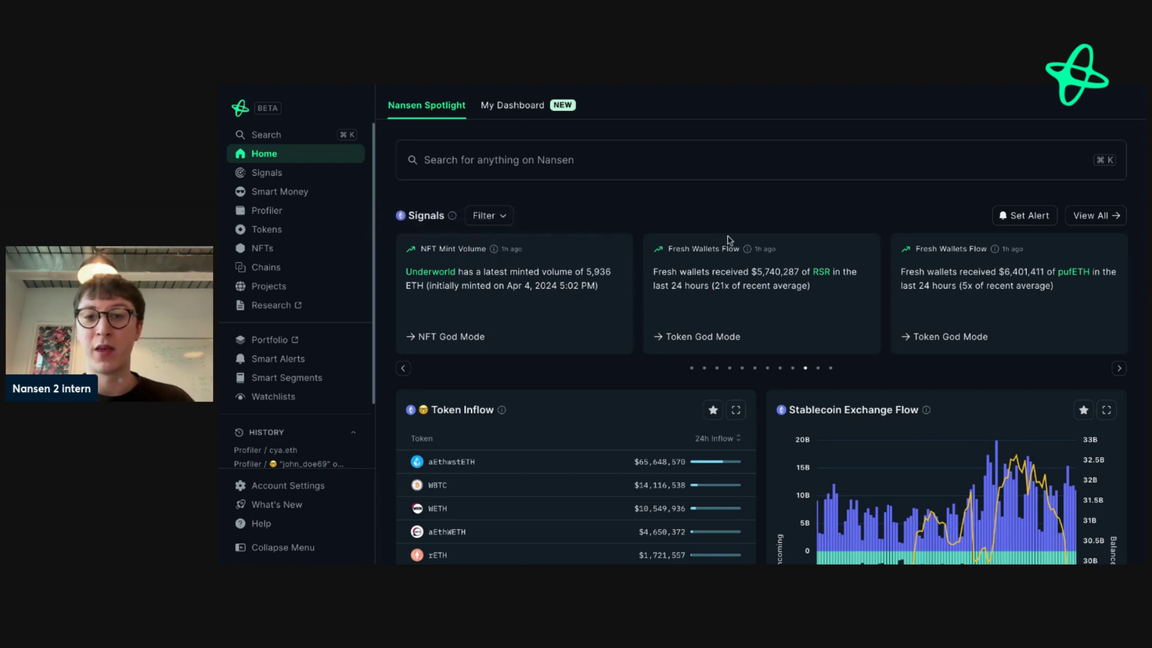
mouse_move(748, 254)
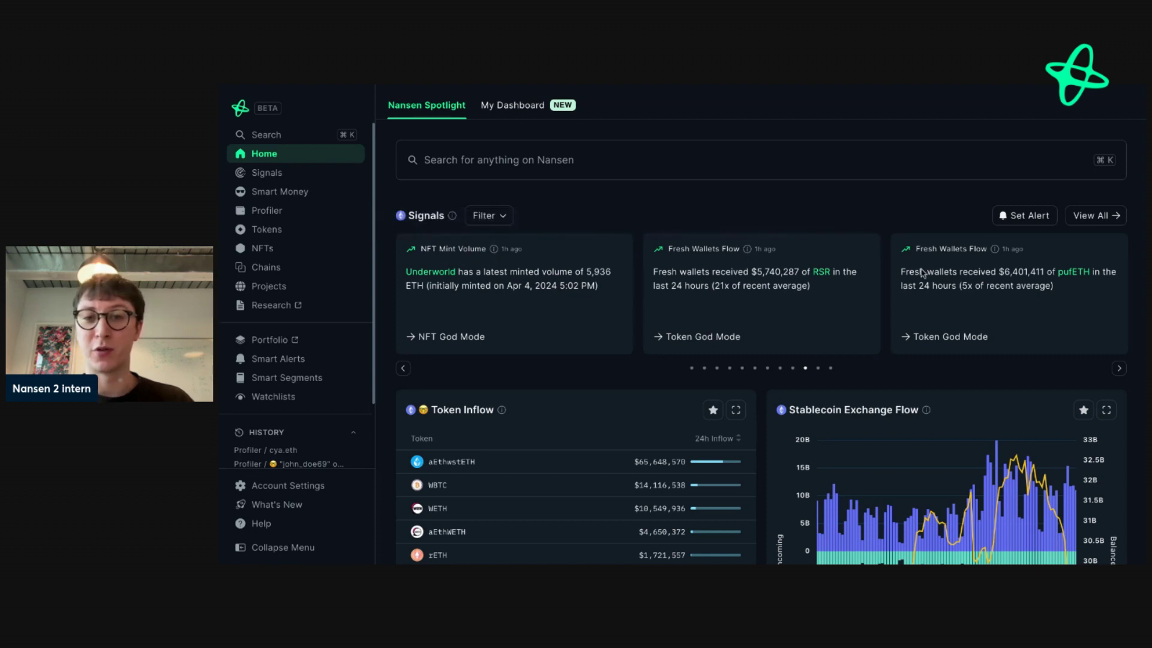
left_click_drag(965, 300, 527, 312)
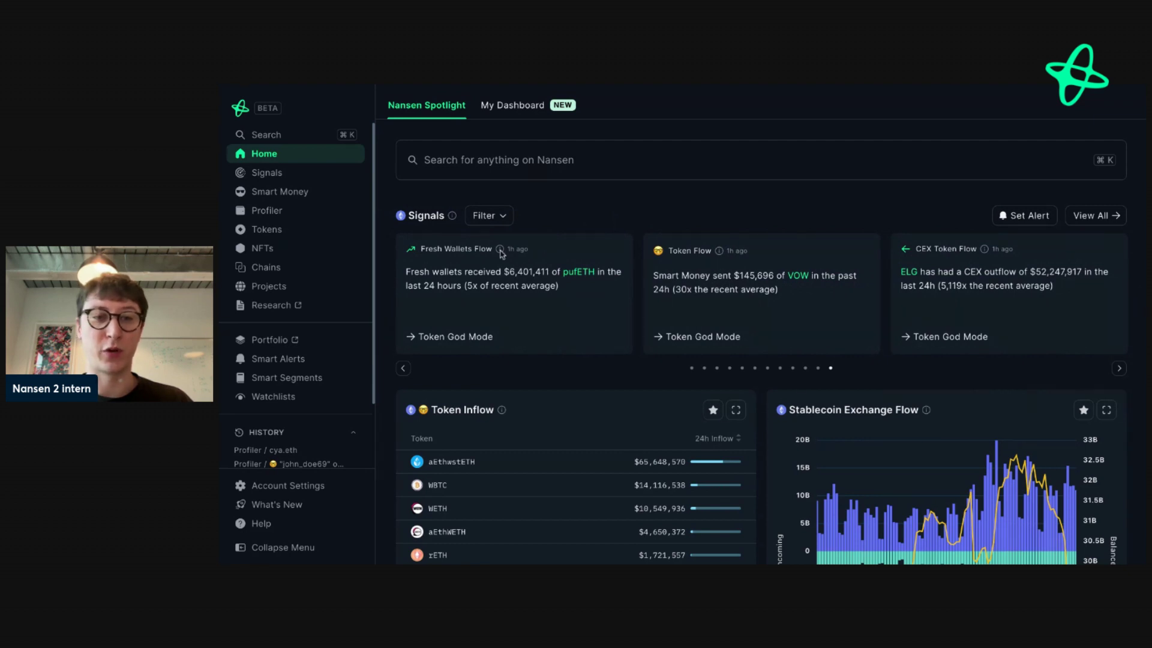
mouse_move(499, 250)
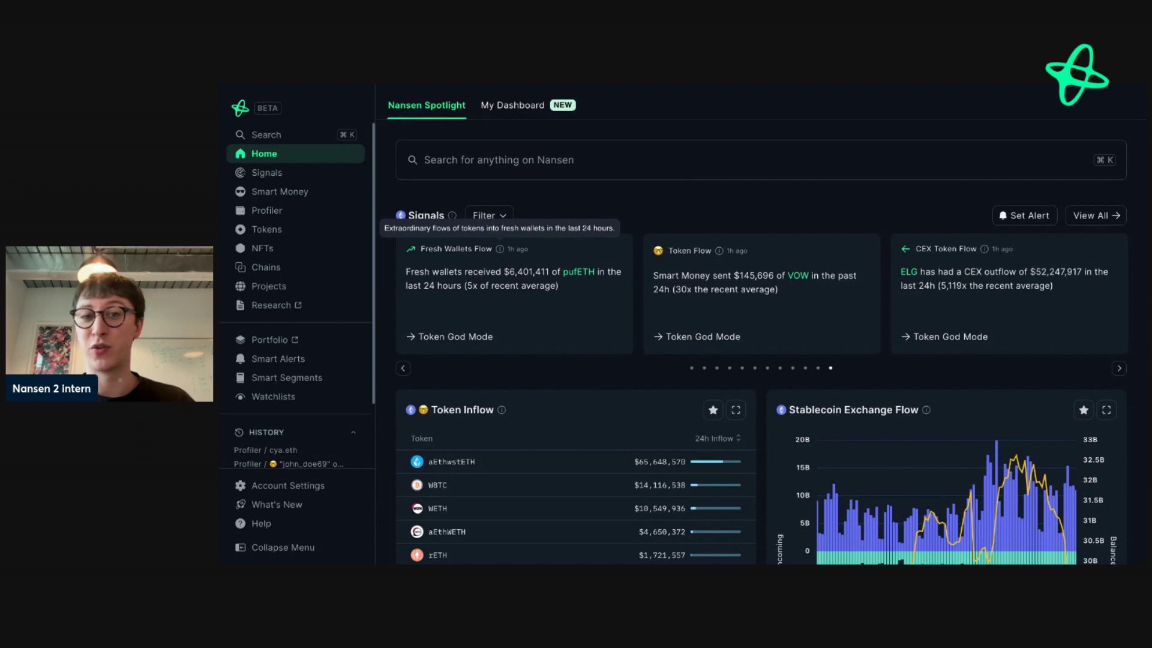
mouse_move(720, 255)
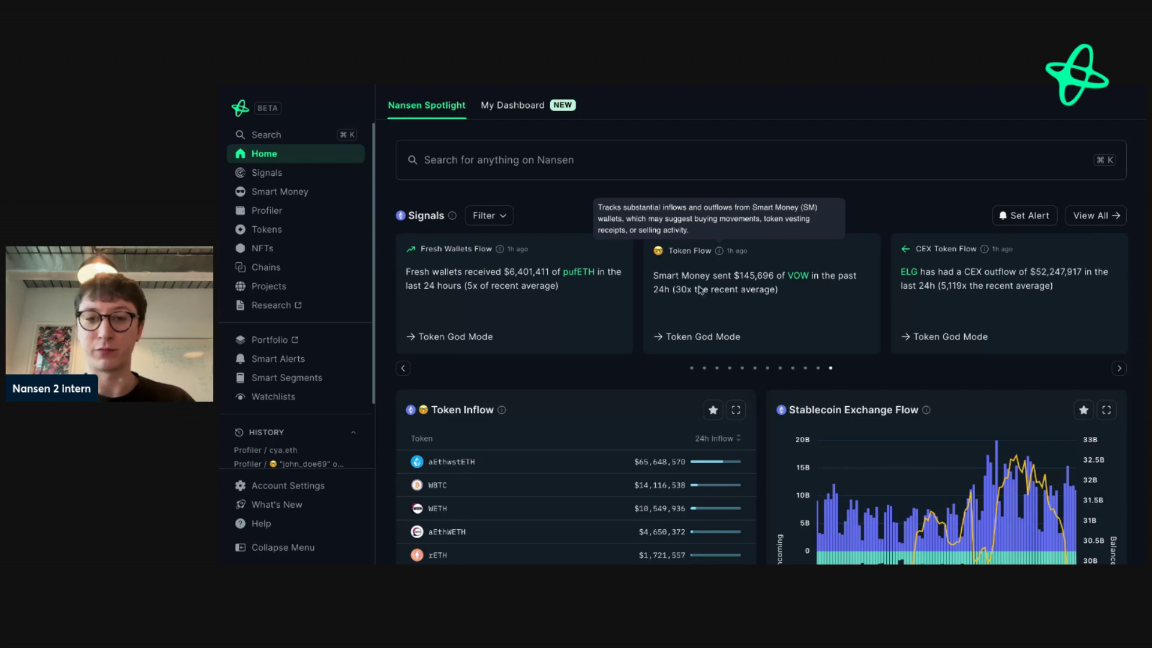
Try the Token Flow, NFT Mint Presence, NFT Mint and NFT Mint Volume filters, and save with All Signal Types reselected.
left_click(495, 220)
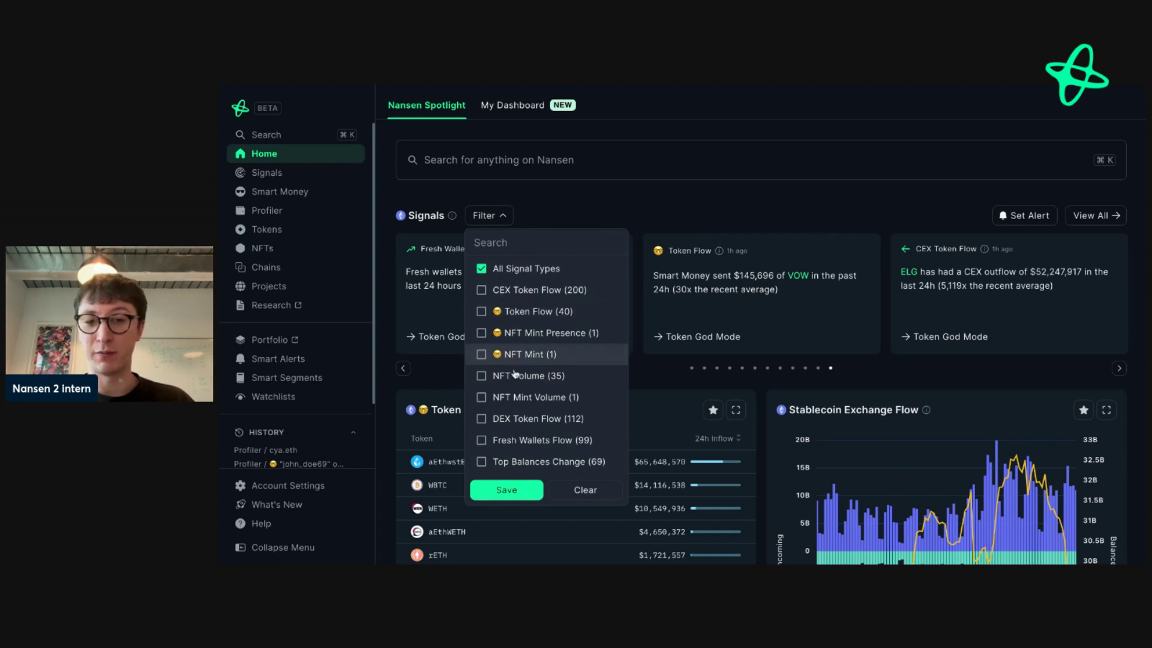
left_click(524, 311)
left_click(524, 331)
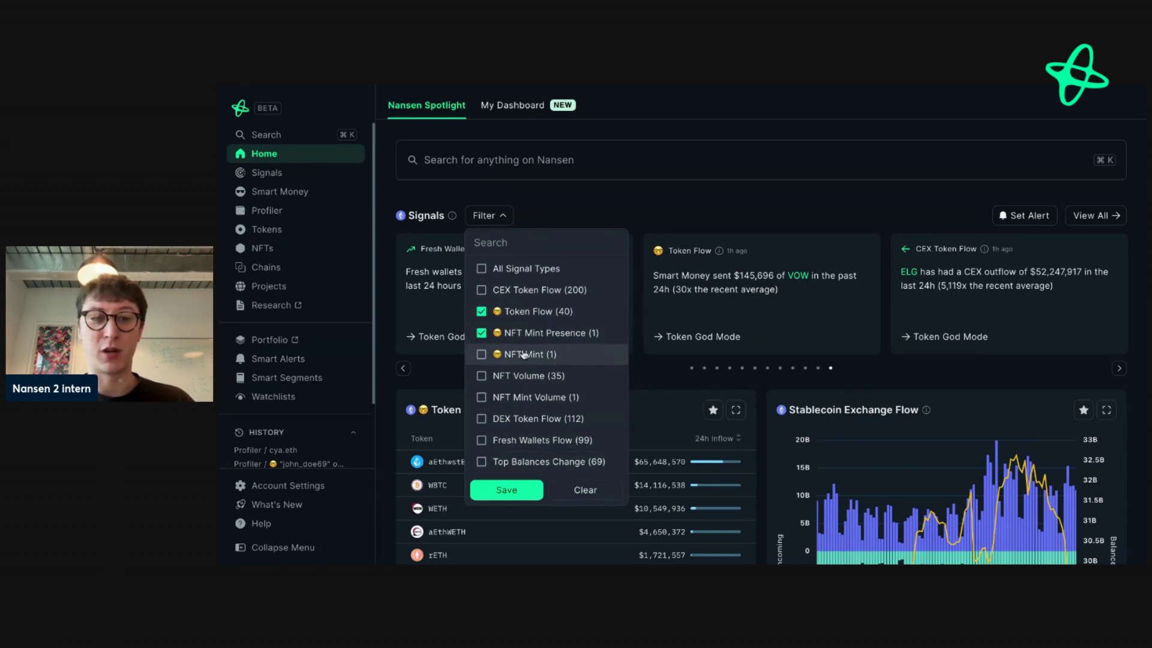
left_click(504, 354)
left_click(507, 397)
left_click(487, 270)
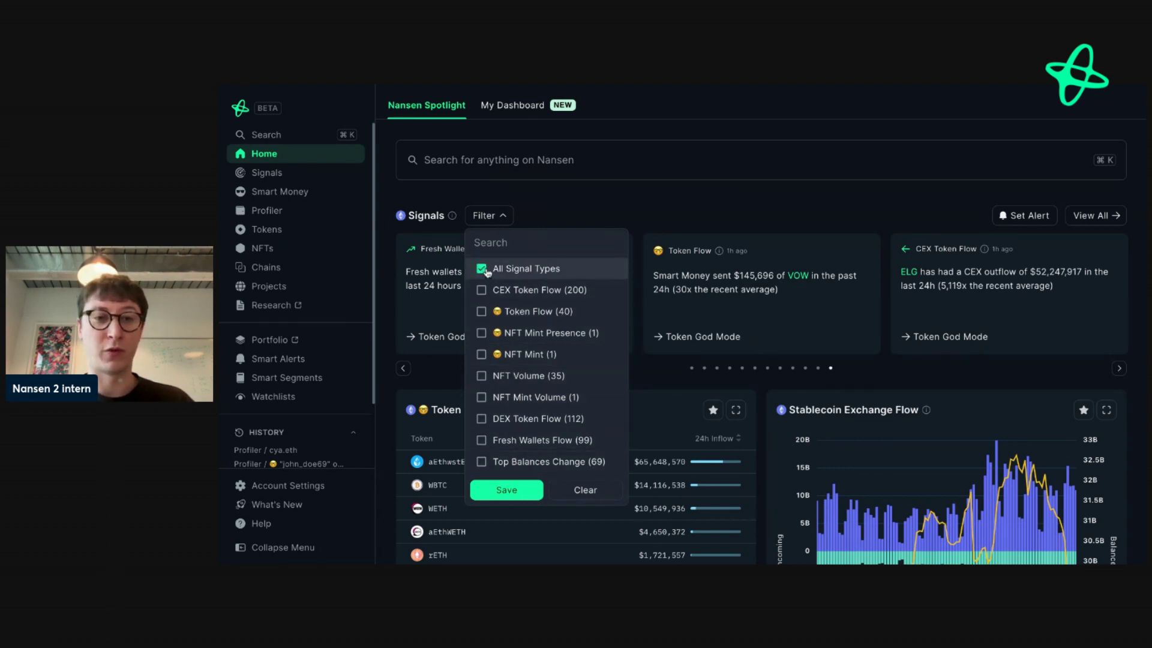
left_click(509, 489)
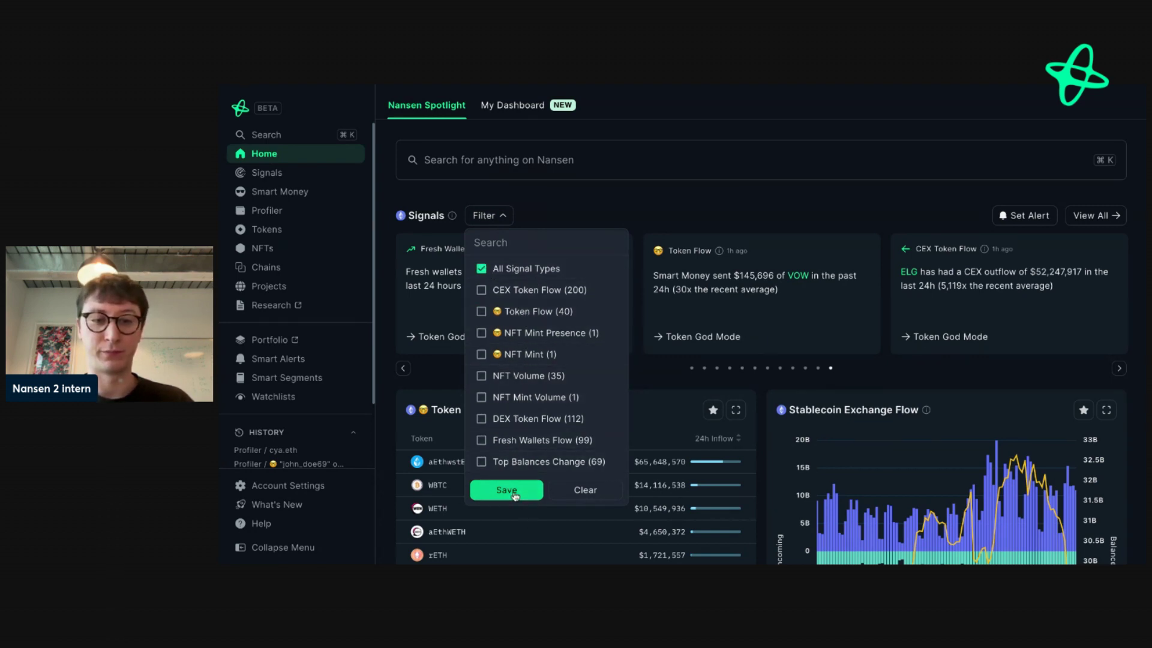
Look over the Create Alert from Signals form for token signals and close it without creating an alert.
left_click(1010, 221)
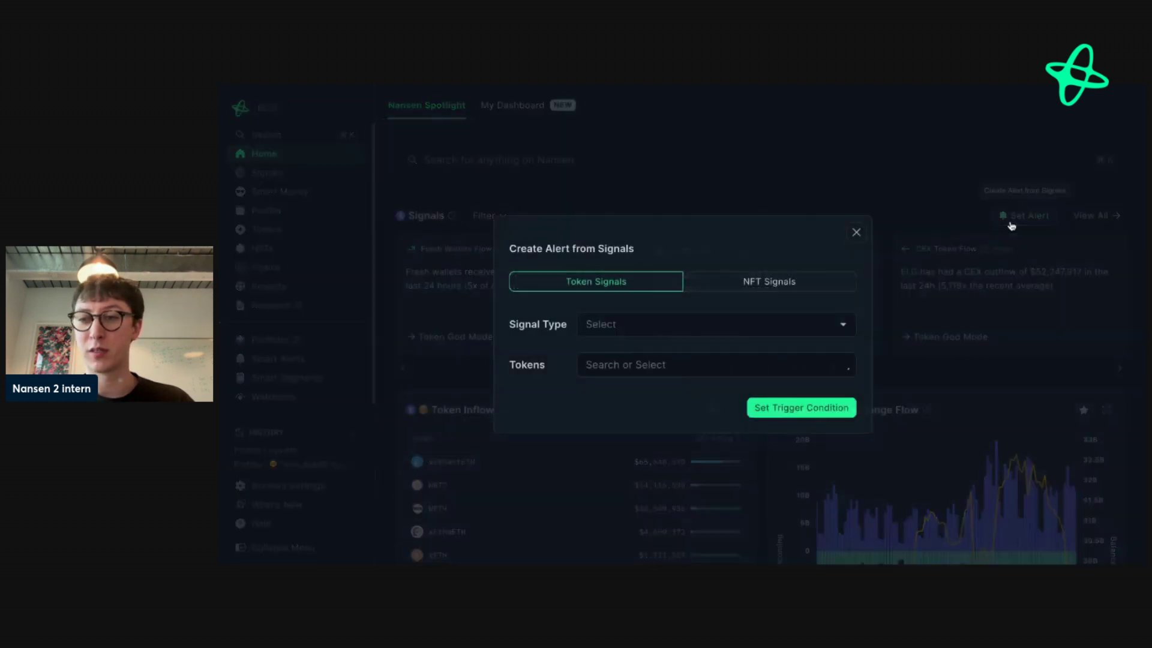
left_click(706, 324)
left_click(501, 415)
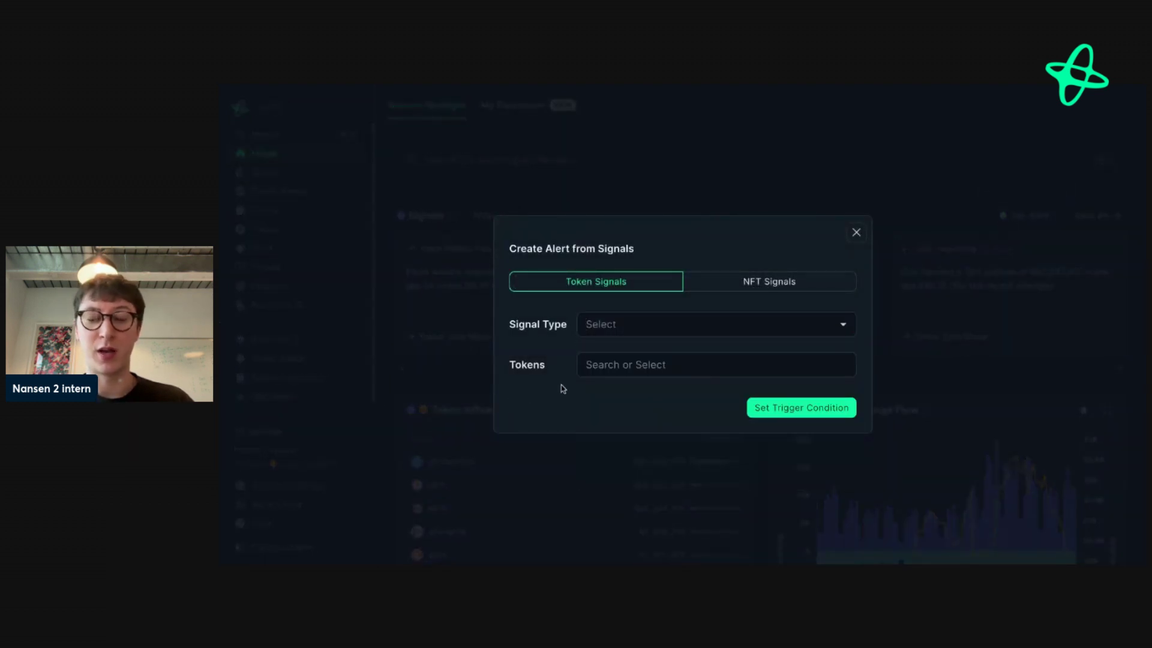
left_click(856, 232)
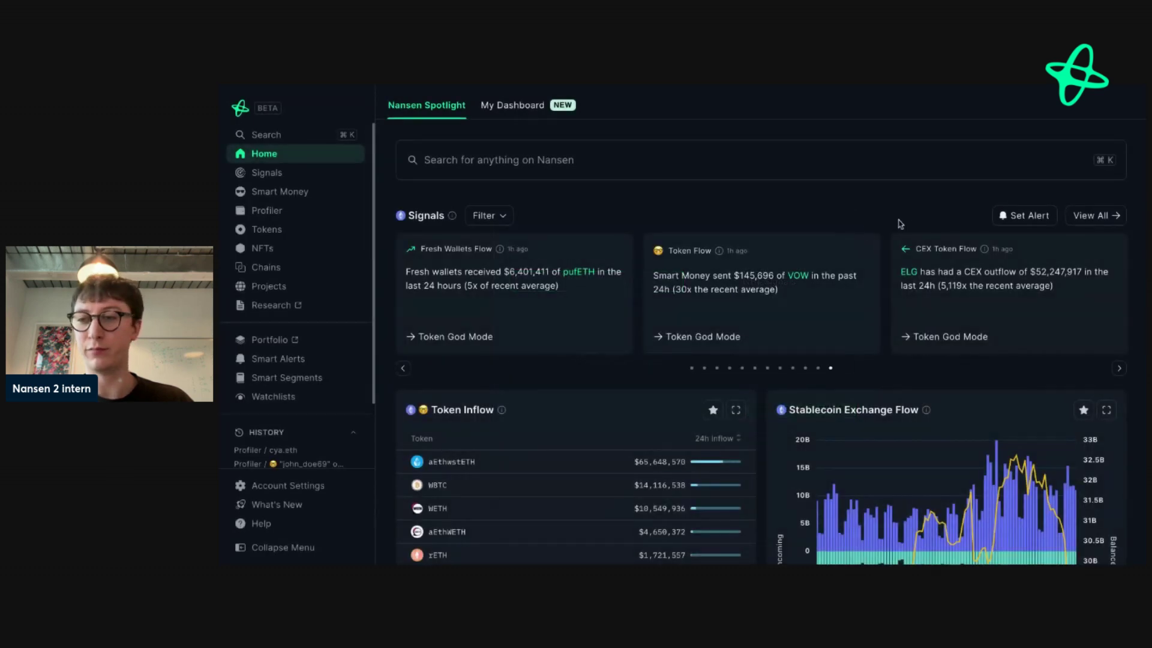
Show all signals on the Signals page and filter them to the Smart Money Token Flow type.
left_click(279, 178)
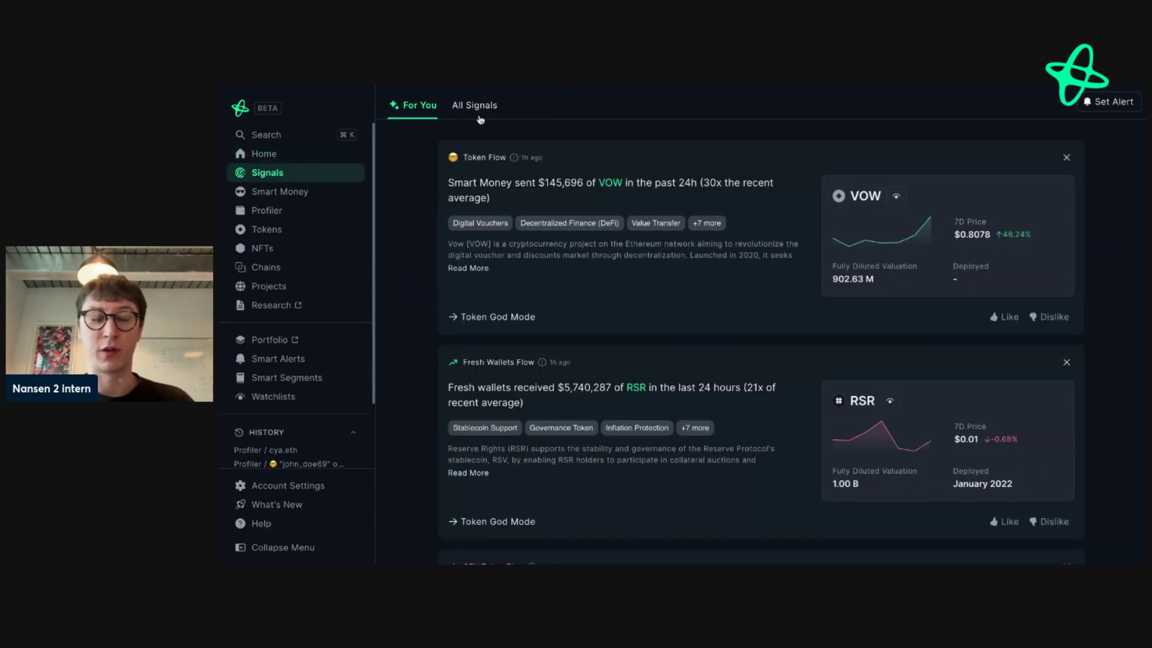
left_click(479, 114)
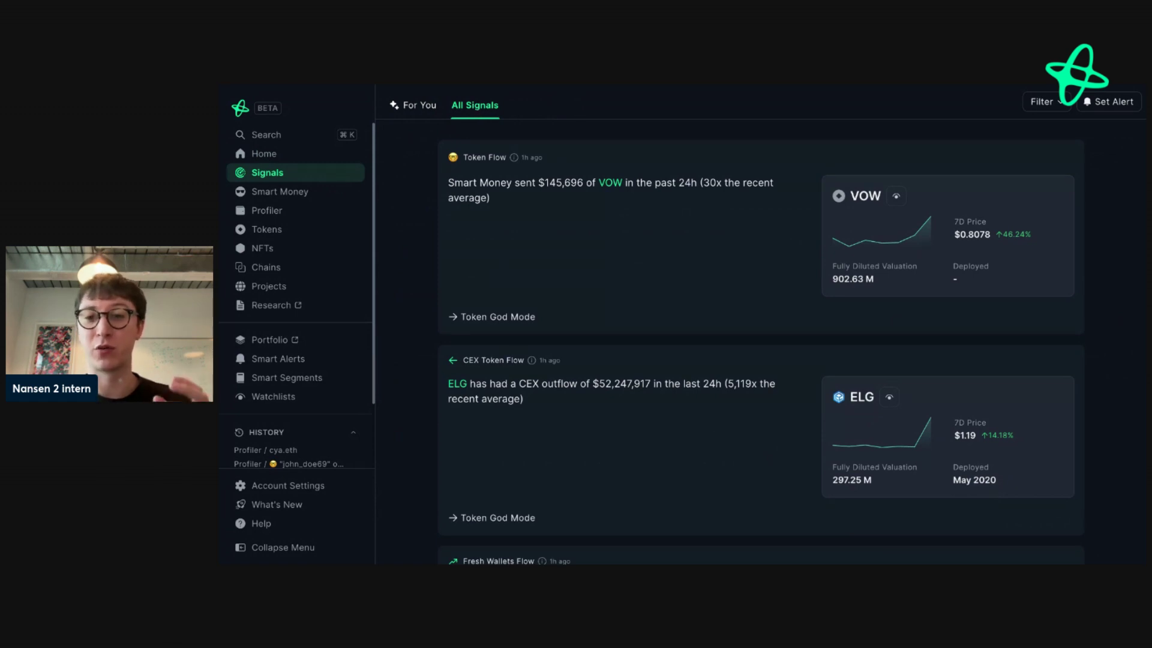
left_click(1053, 105)
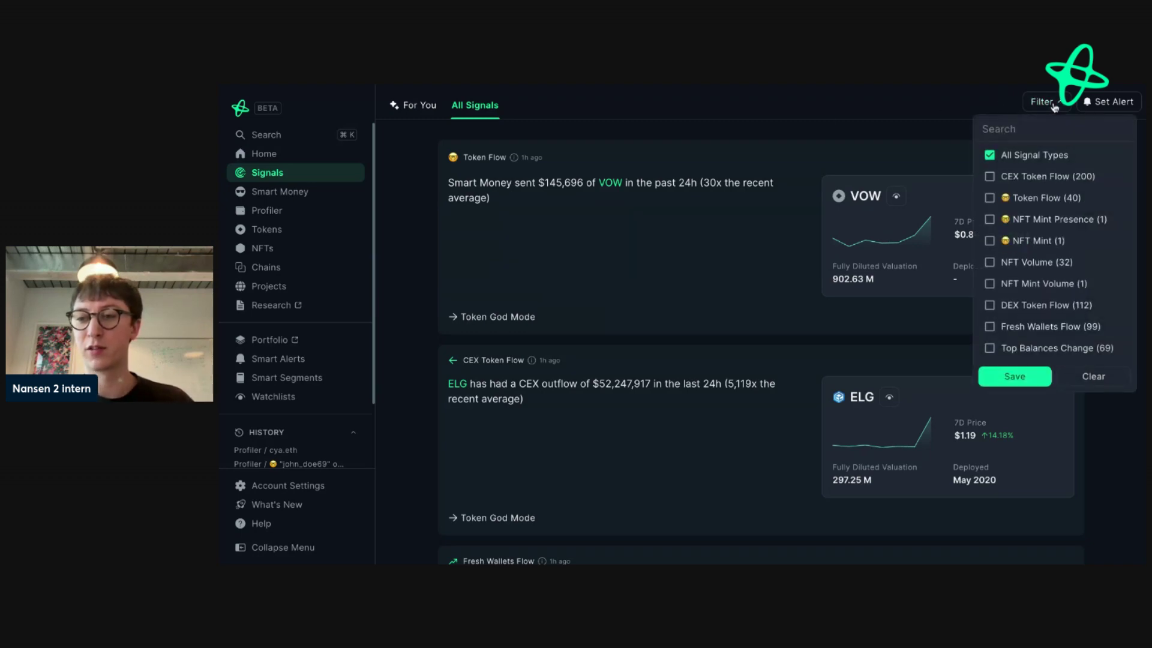
left_click(1029, 201)
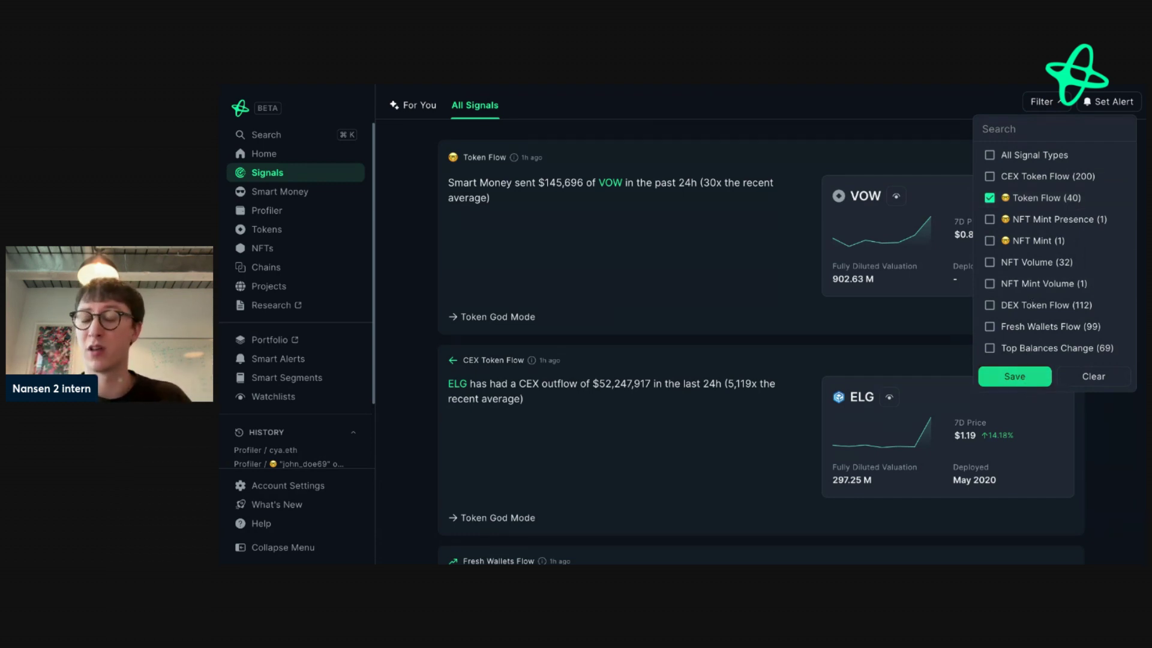
left_click(1015, 376)
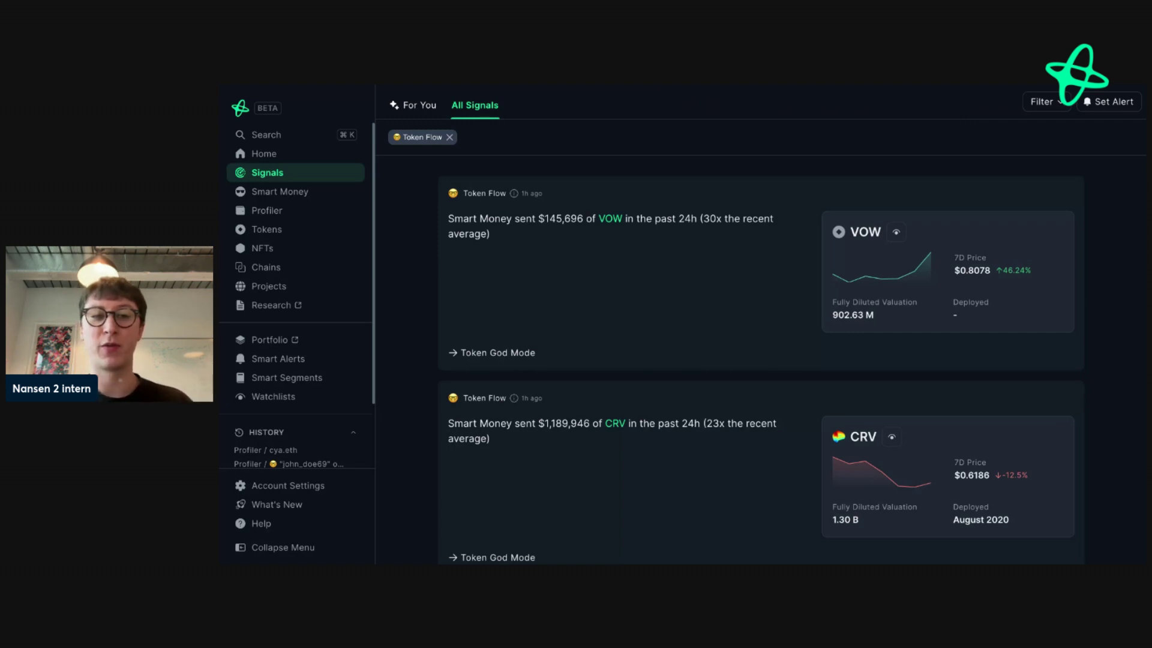
Look through the filtered Token Flow signals and open the Mog token from its signal.
mouse_move(514, 197)
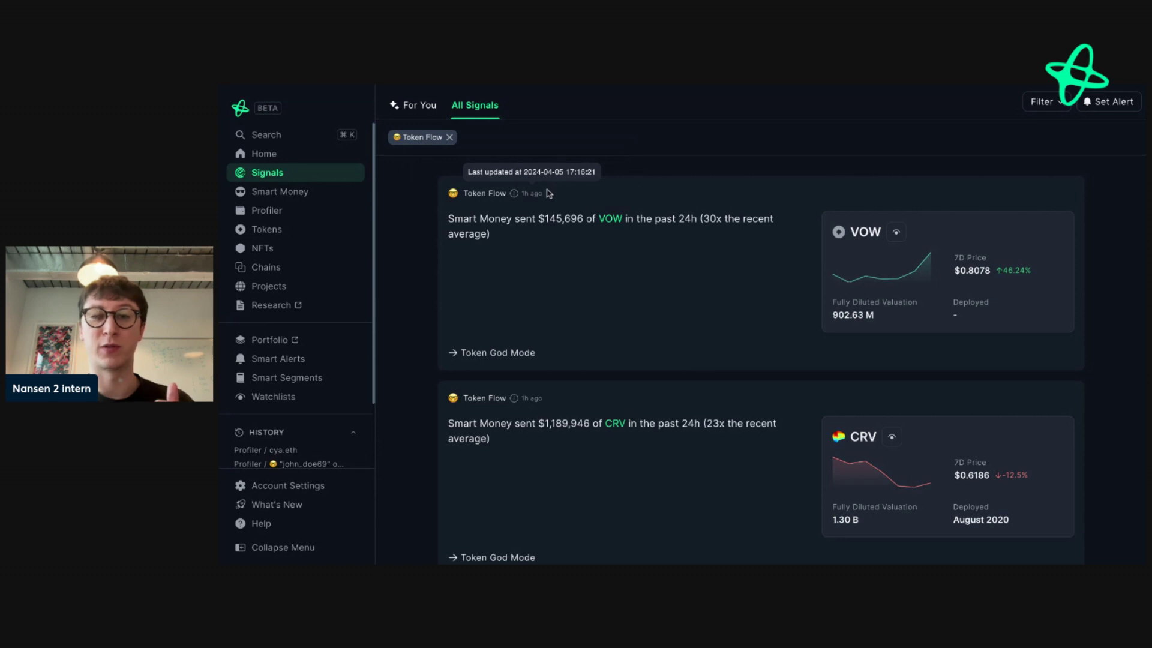
scroll(651, 287, "down", 2)
scroll(650, 287, "down", 8)
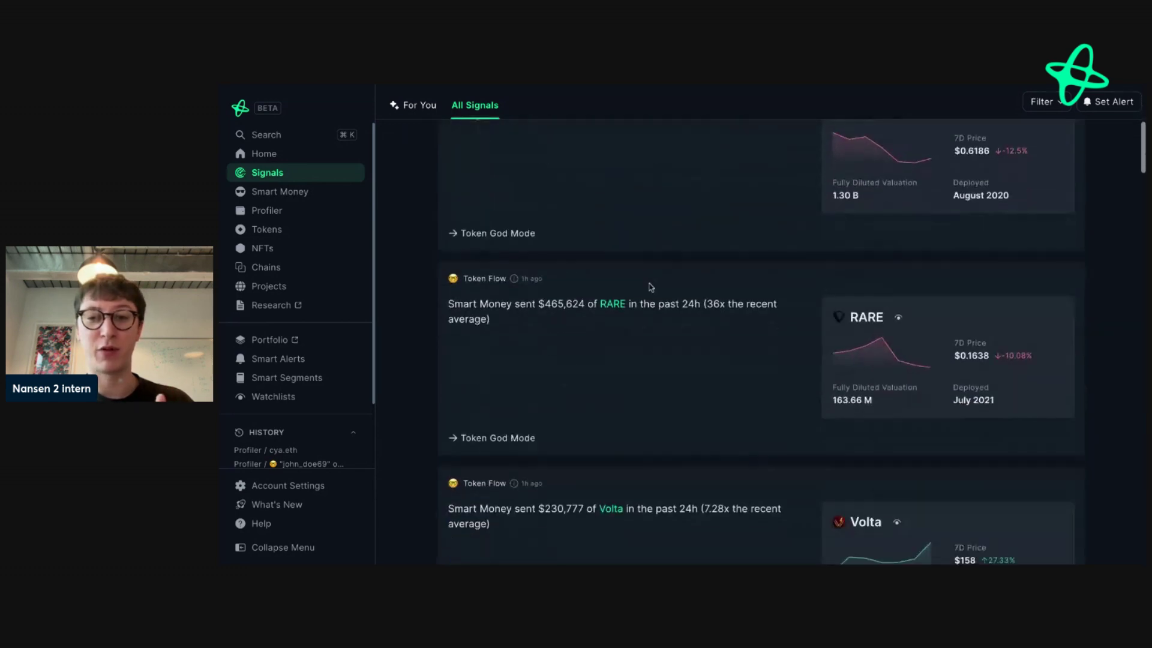
scroll(650, 287, "down", 12)
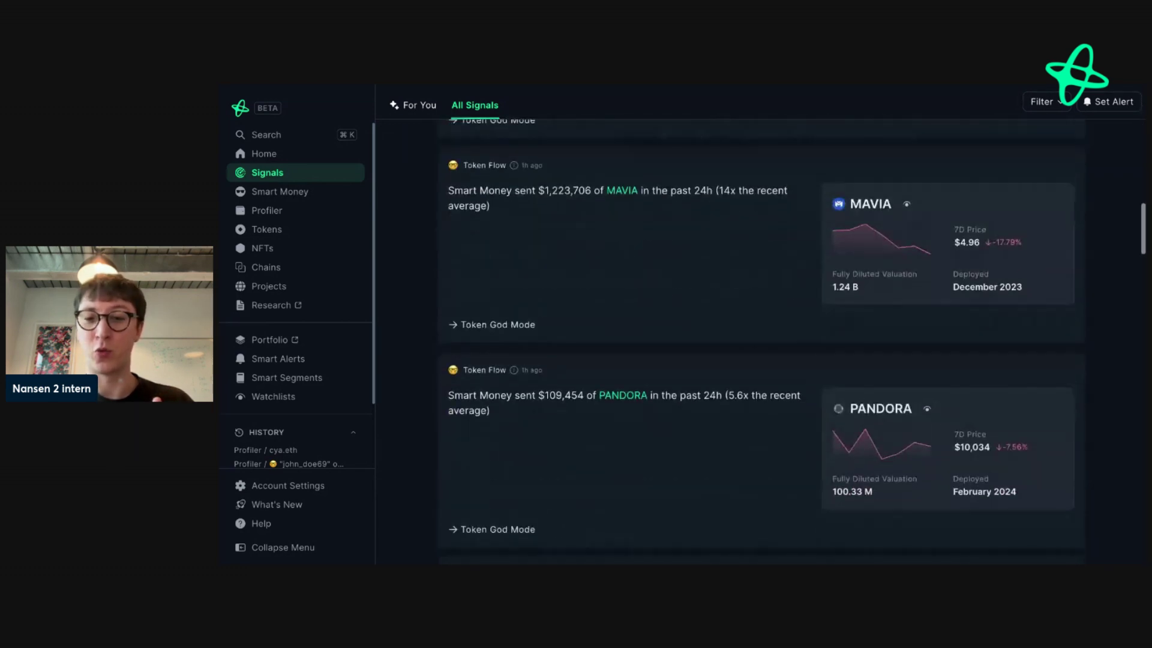
scroll(651, 287, "down", 3)
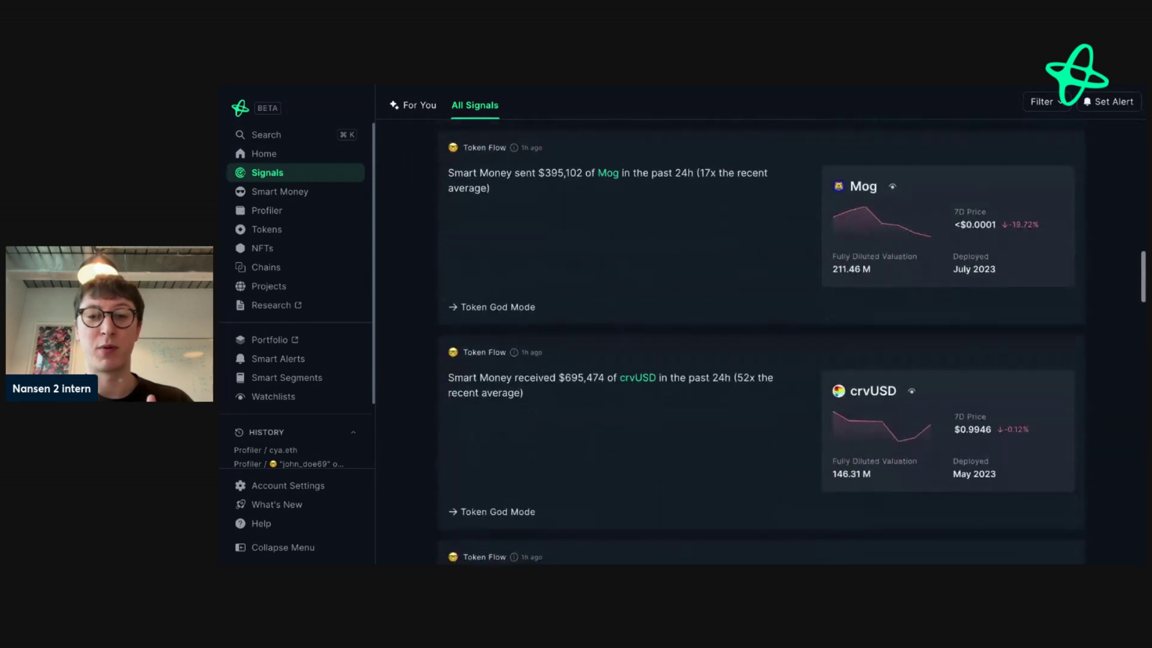
scroll(650, 288, "up", 1)
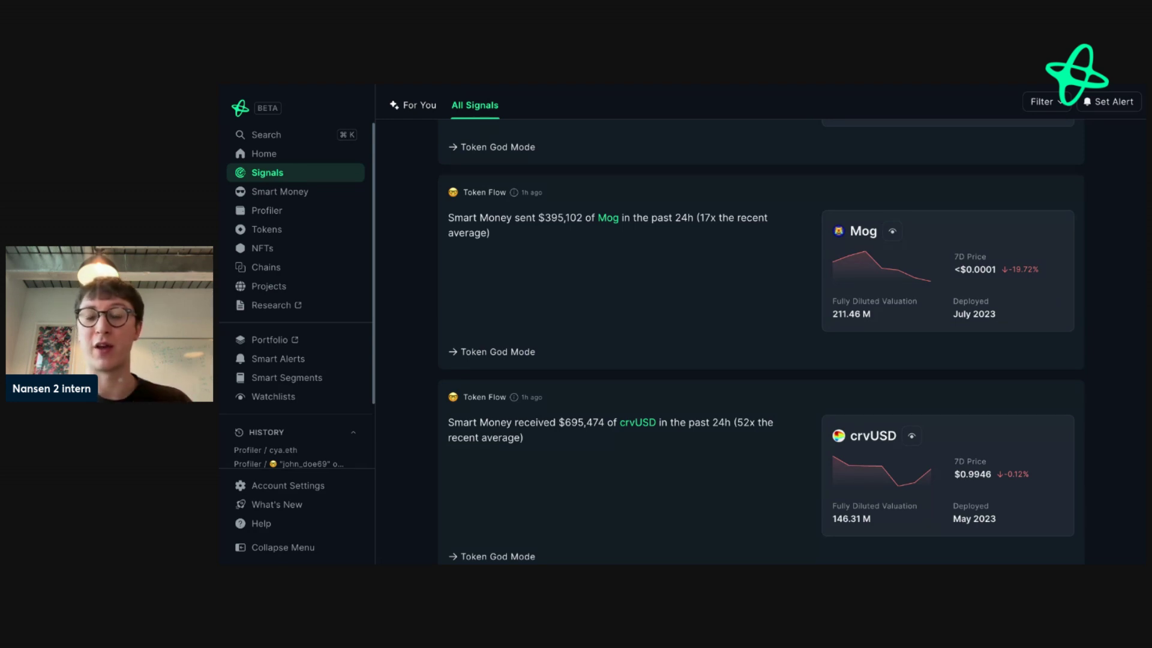
left_click(608, 219)
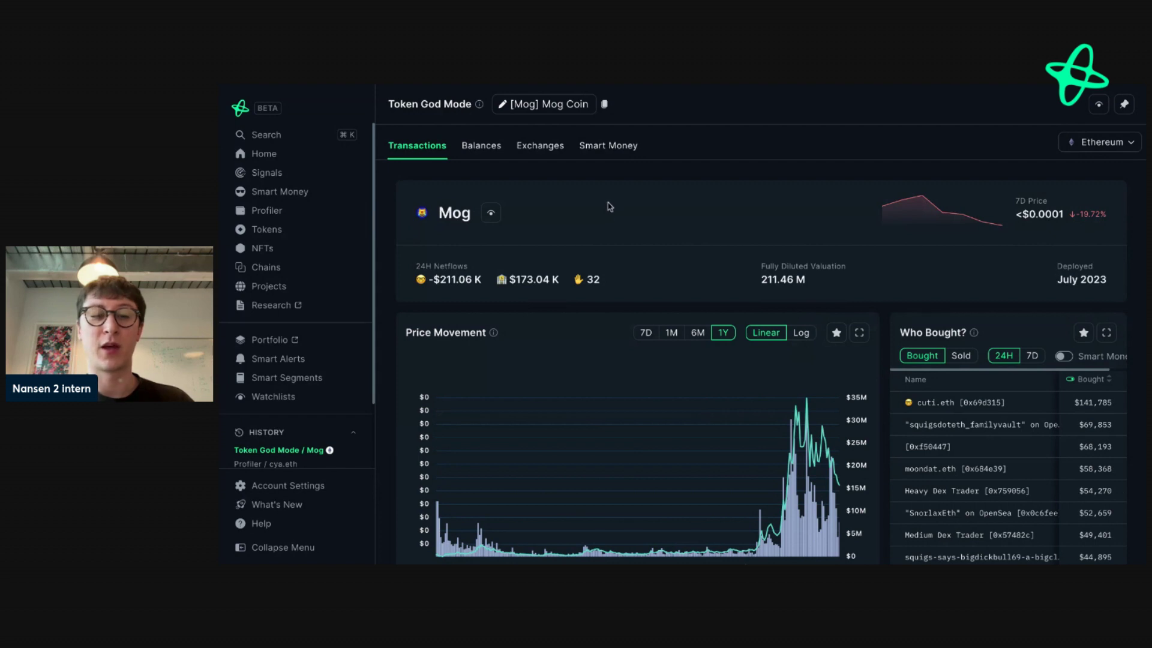
Sort the Token Holdings in Mog's Smart Money view by 24-hour change, largest increase first.
left_click(609, 150)
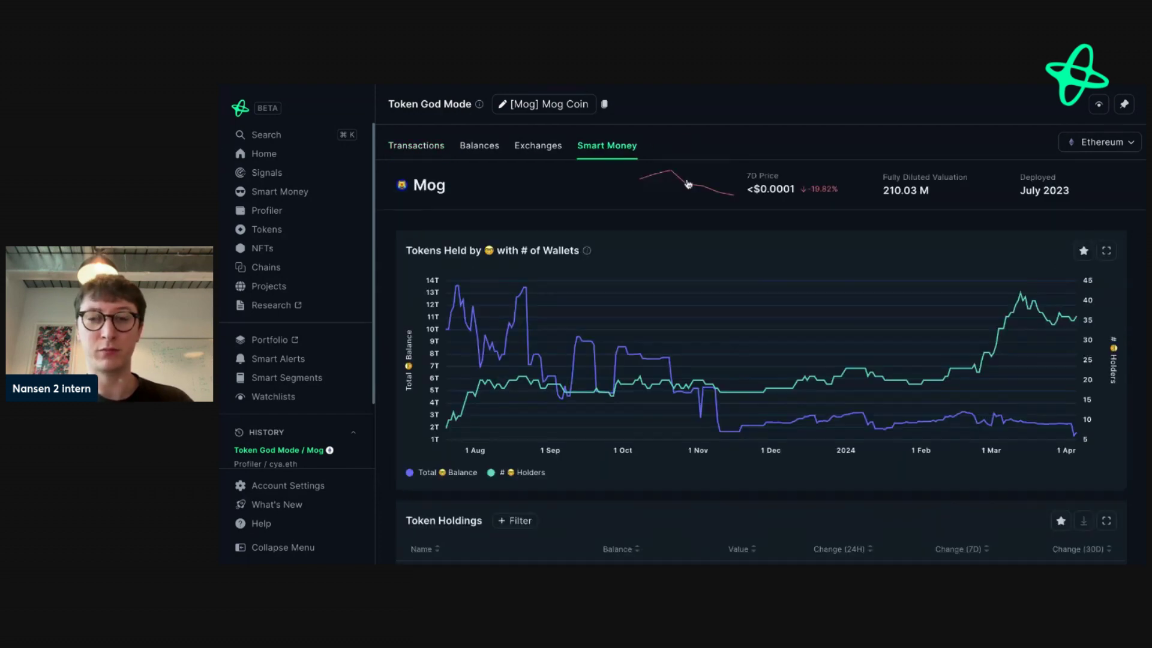
scroll(635, 244, "down", 3)
scroll(636, 244, "down", 4)
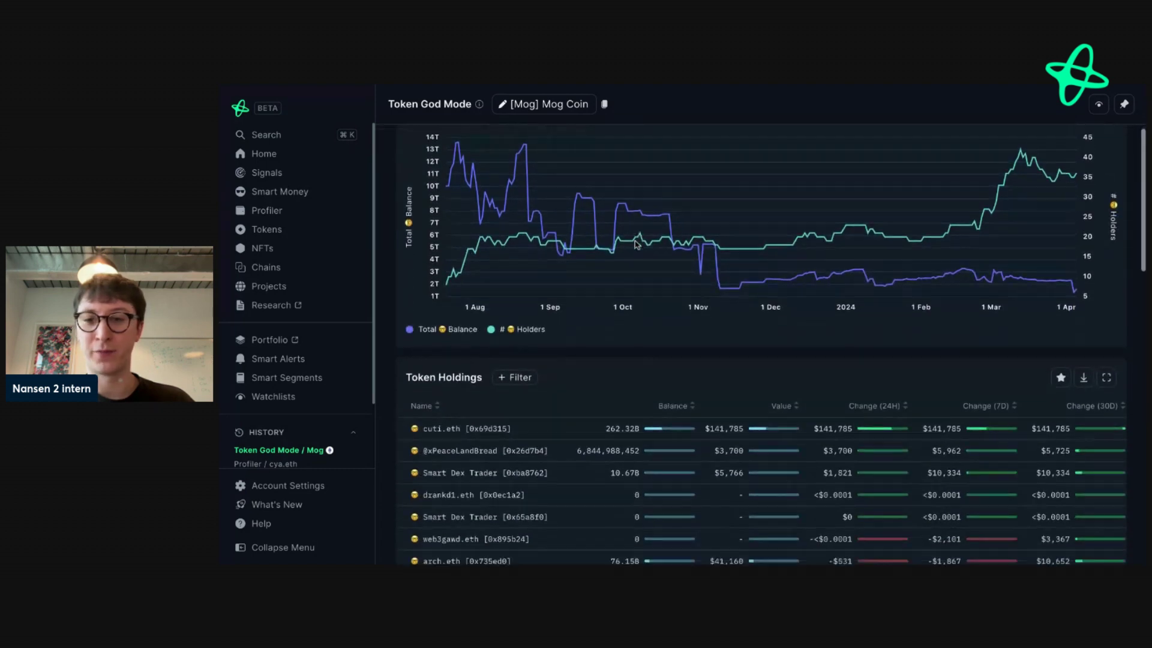
left_click(907, 293)
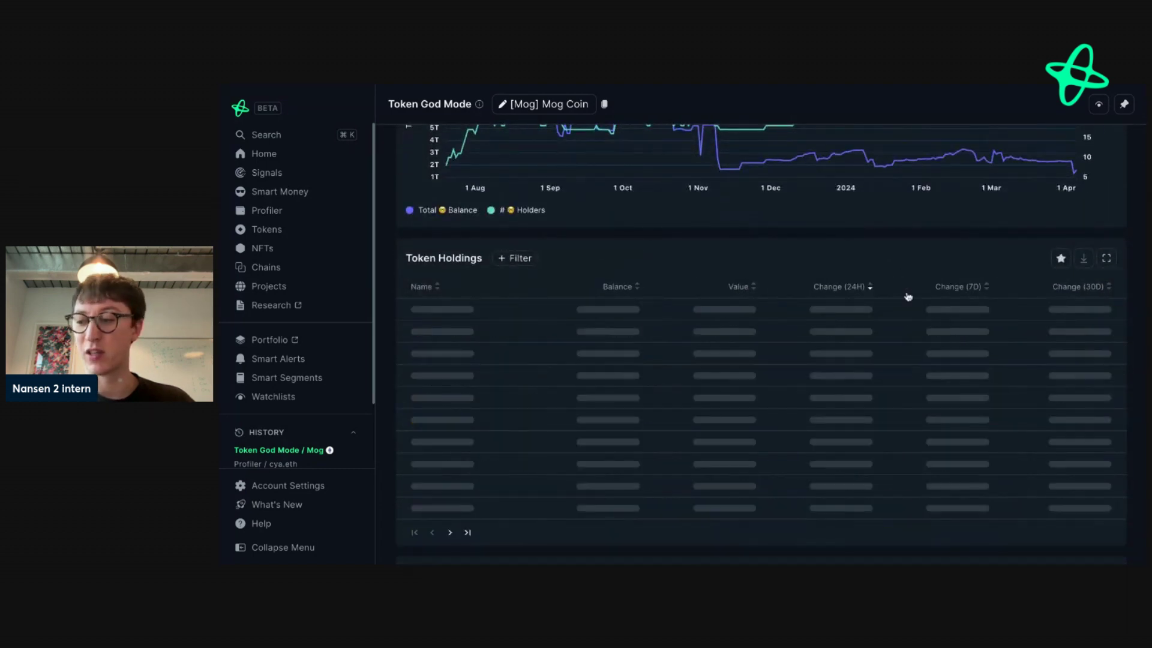
scroll(834, 276, "down", 1)
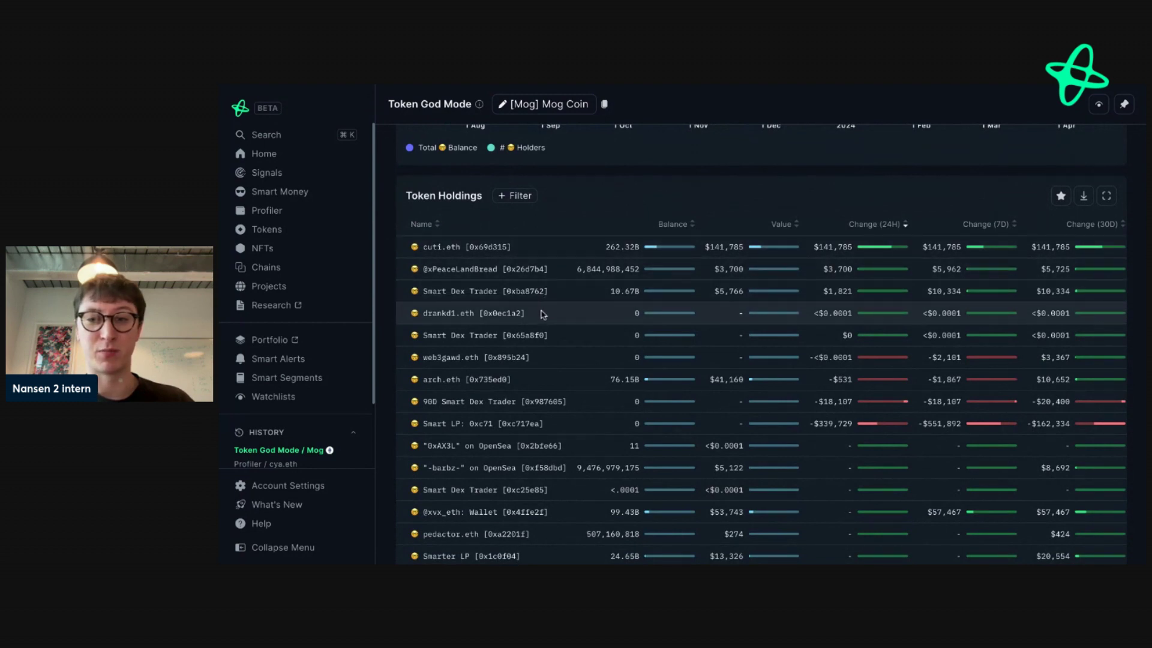
mouse_move(537, 334)
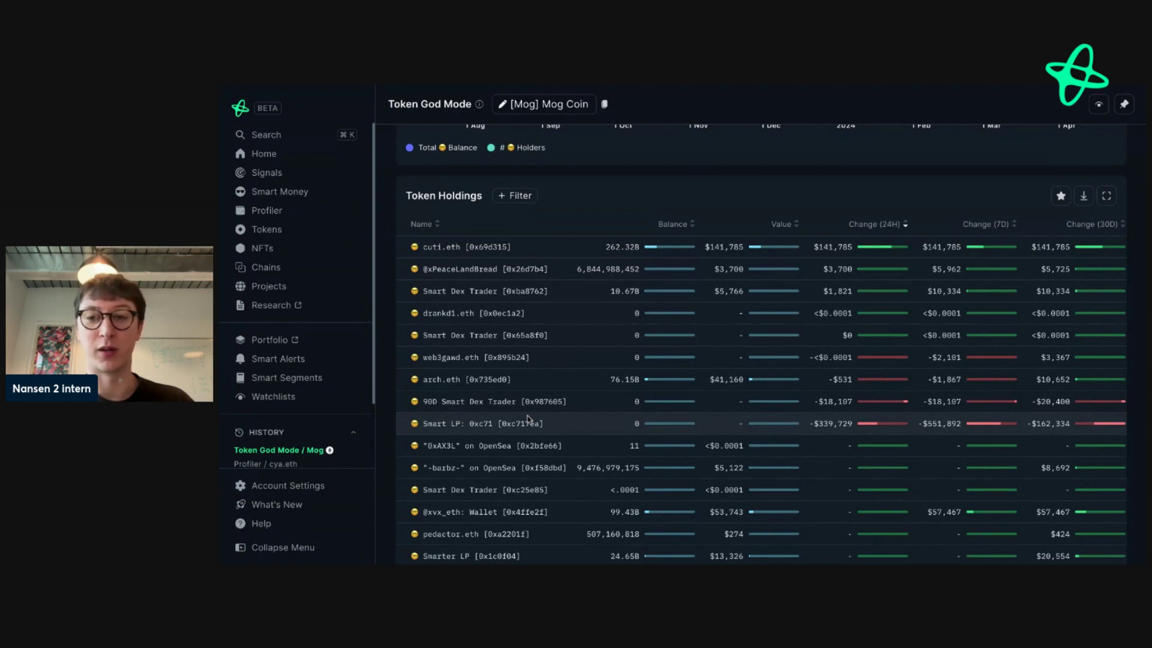
Open the cuti.eth and Smart LP: 0xc71 wallets from Mog's Token Holdings in Wallet Profiler for Token.
right_click(476, 253)
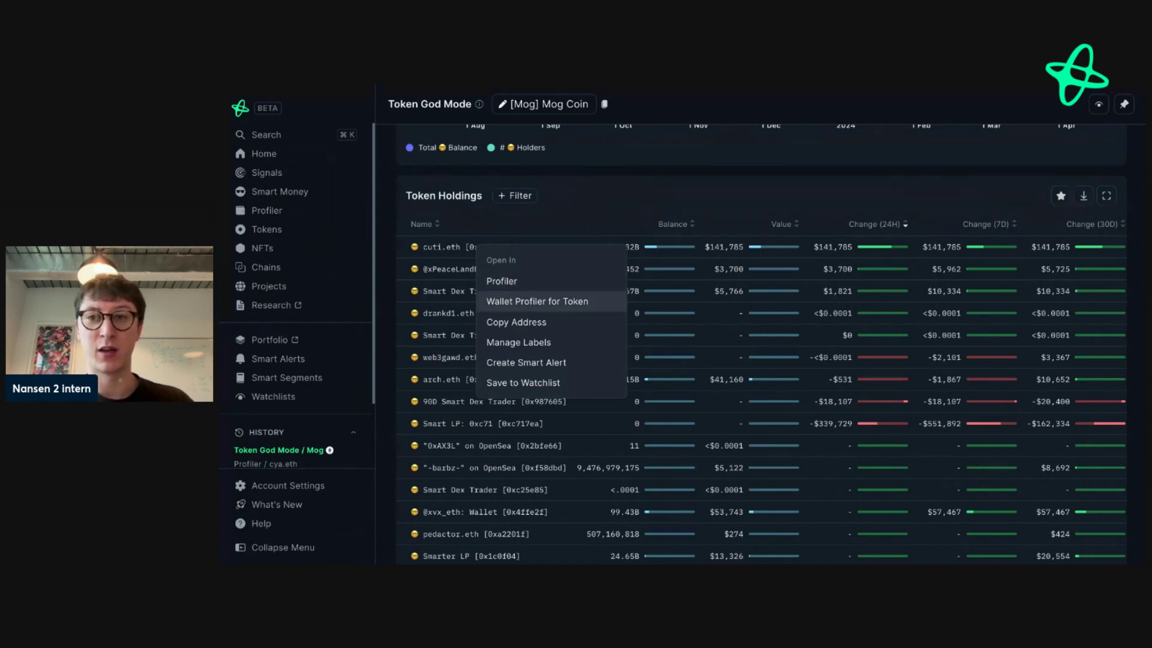
left_click(528, 305)
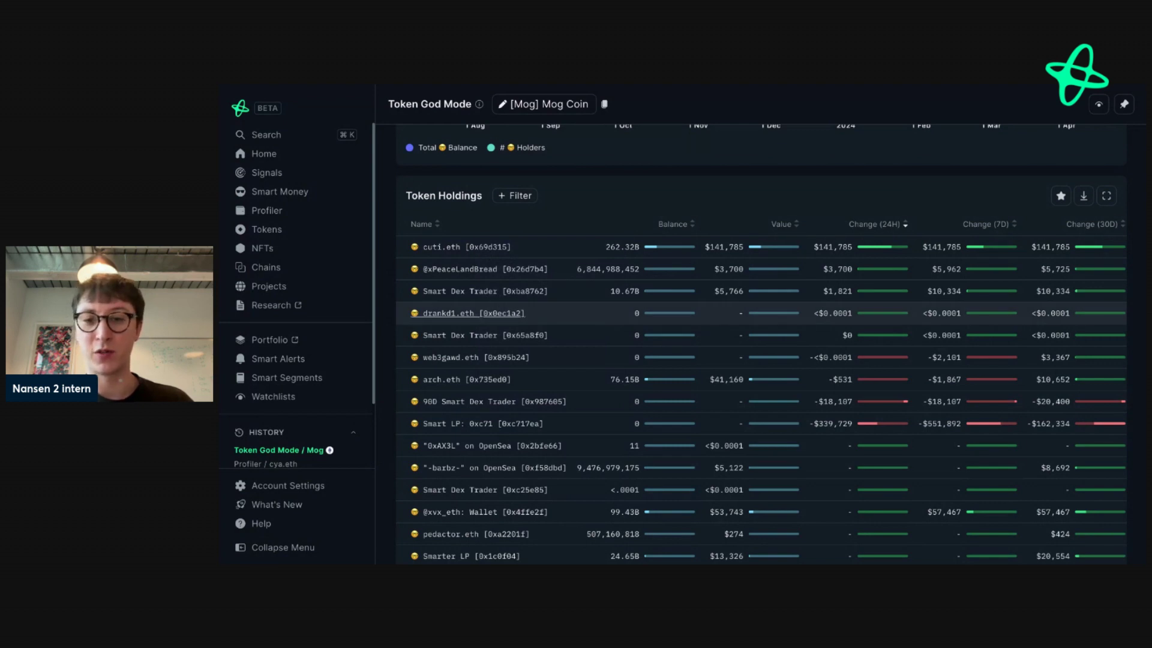
right_click(480, 425)
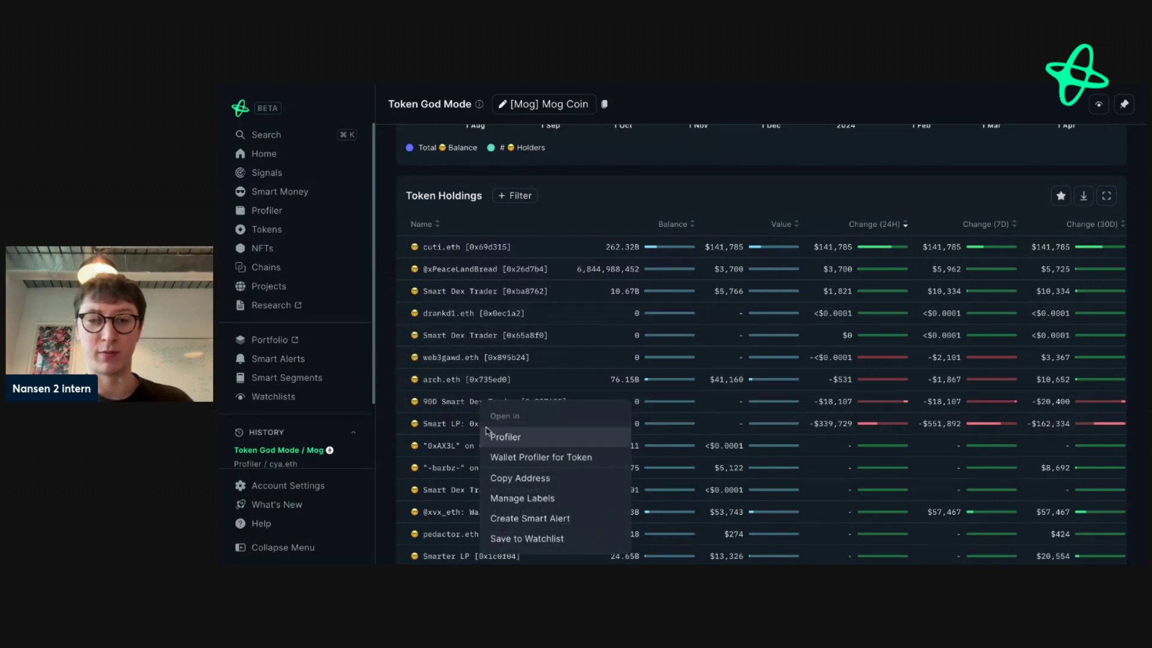
left_click(503, 459)
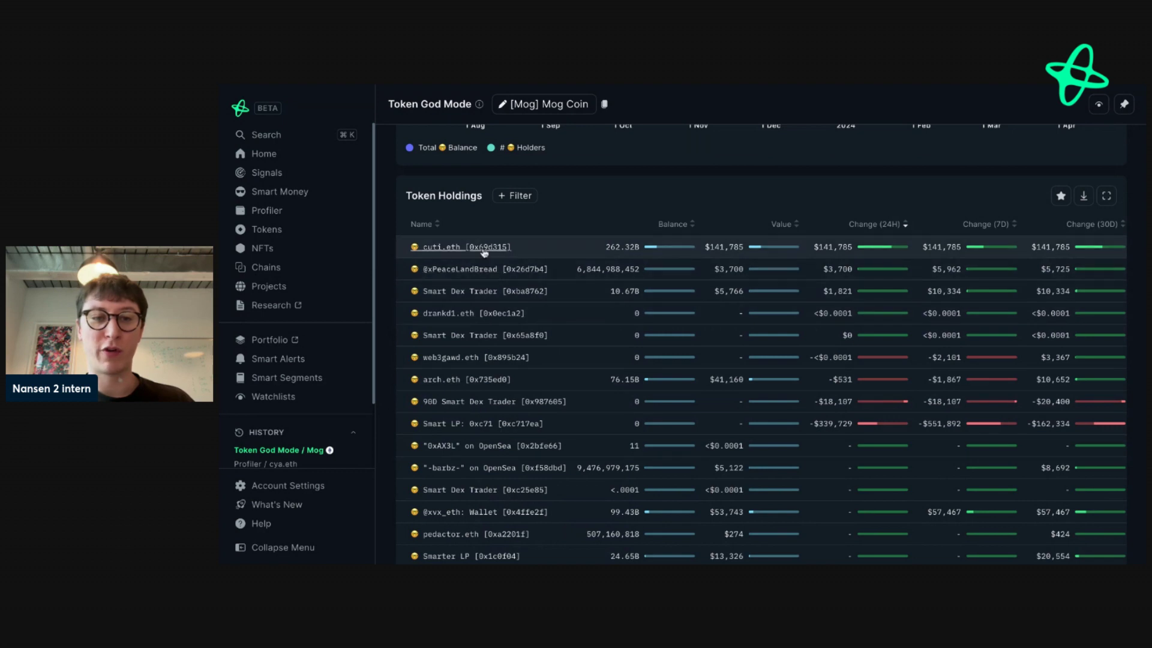
Preview the wallet labels and net worth of the first few wallets in Token Holdings.
mouse_move(486, 253)
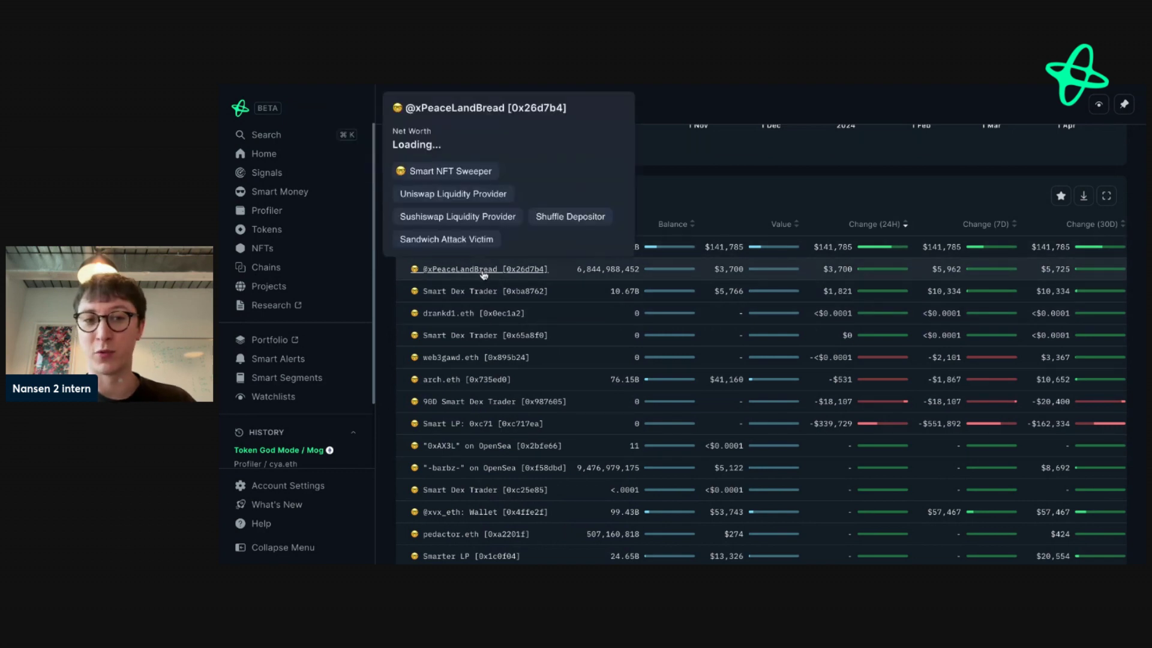
mouse_move(477, 292)
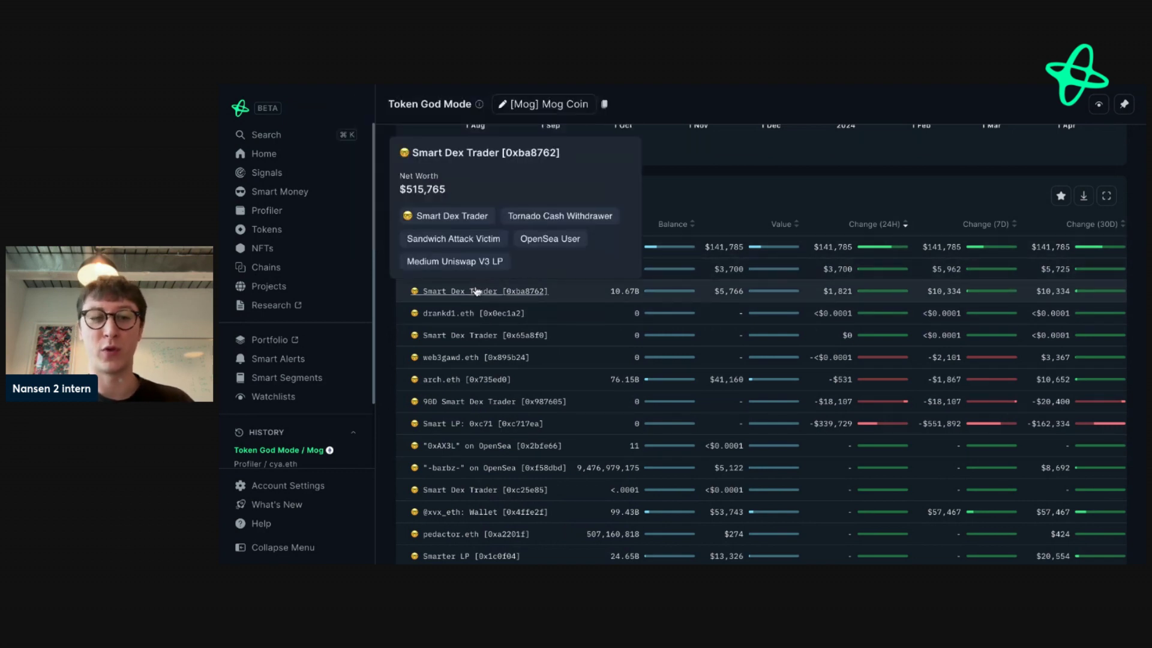
mouse_move(471, 315)
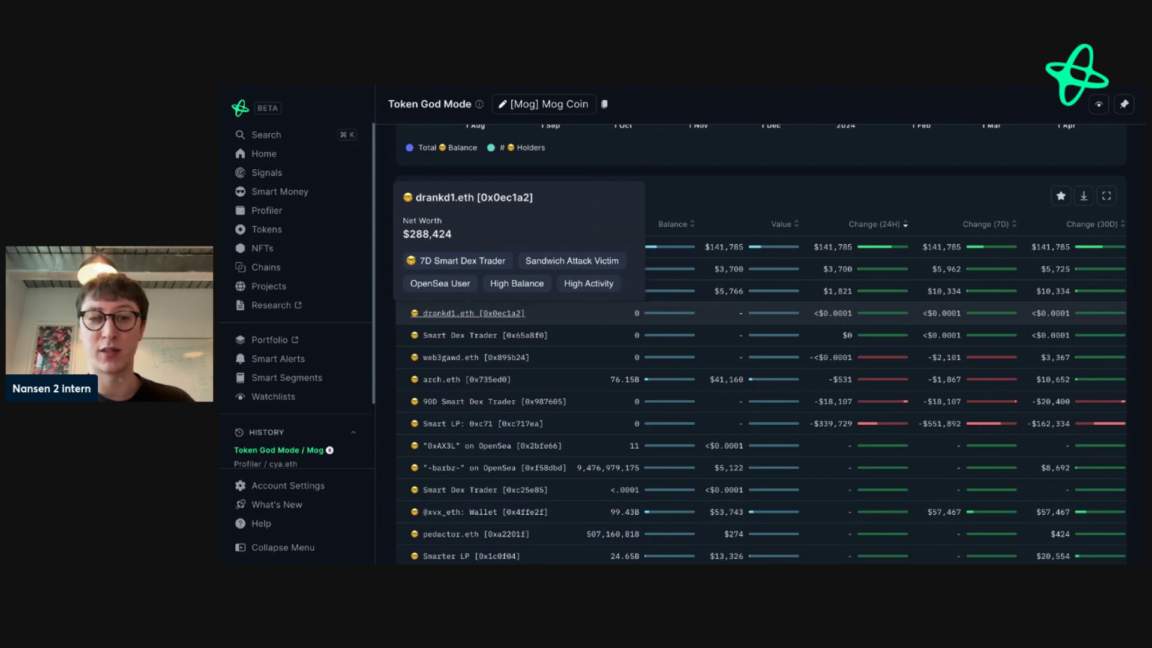
mouse_move(465, 337)
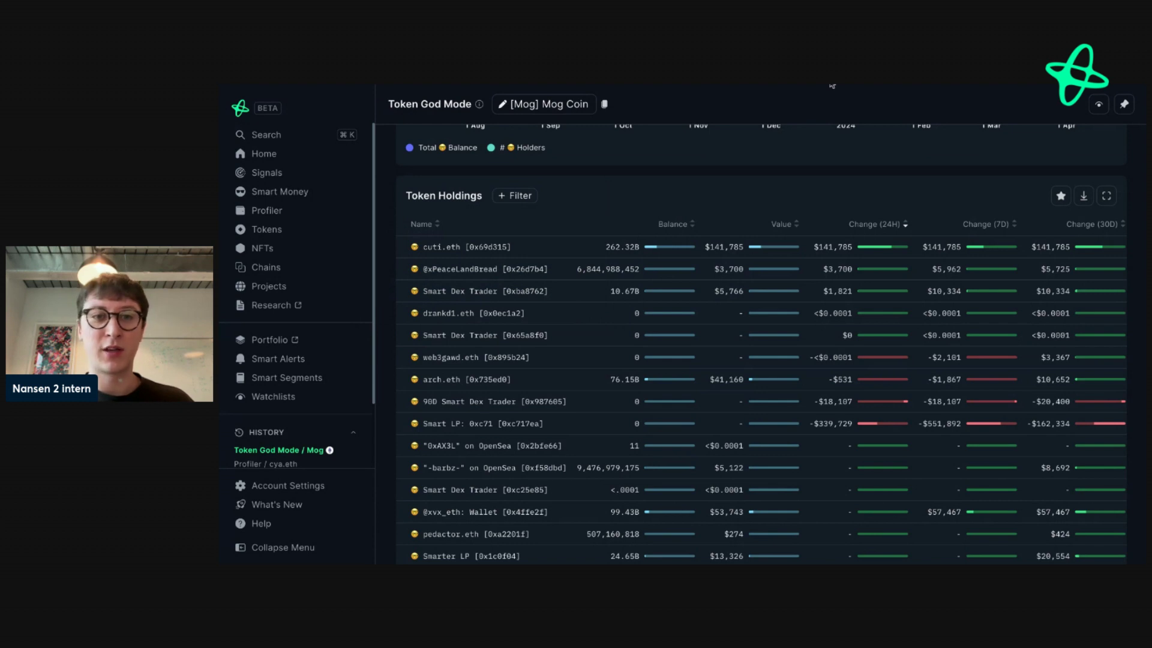
left_click(564, 247)
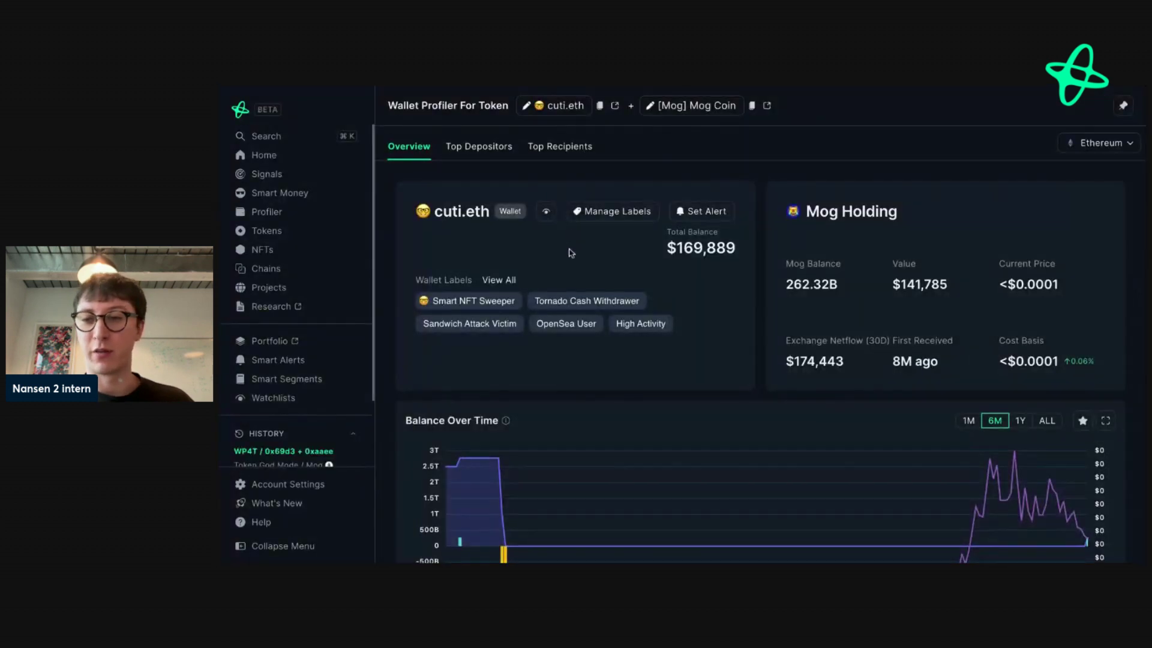
scroll(569, 252, "down", 3)
scroll(571, 253, "down", 5)
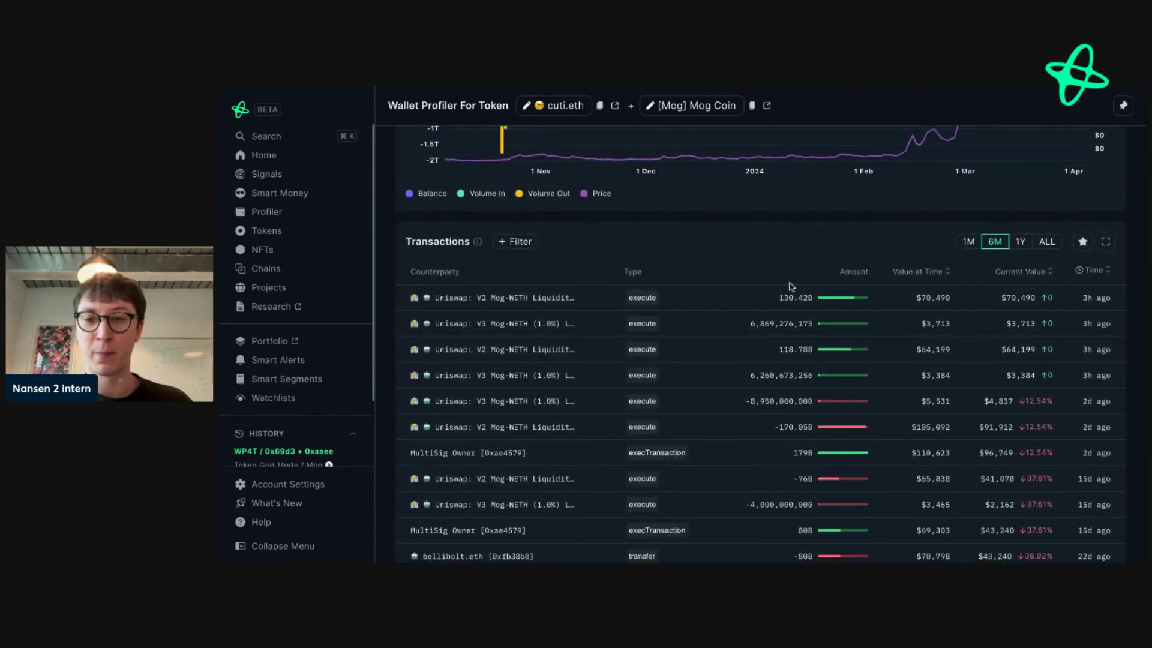
scroll(792, 287, "up", 4)
left_click(1047, 215)
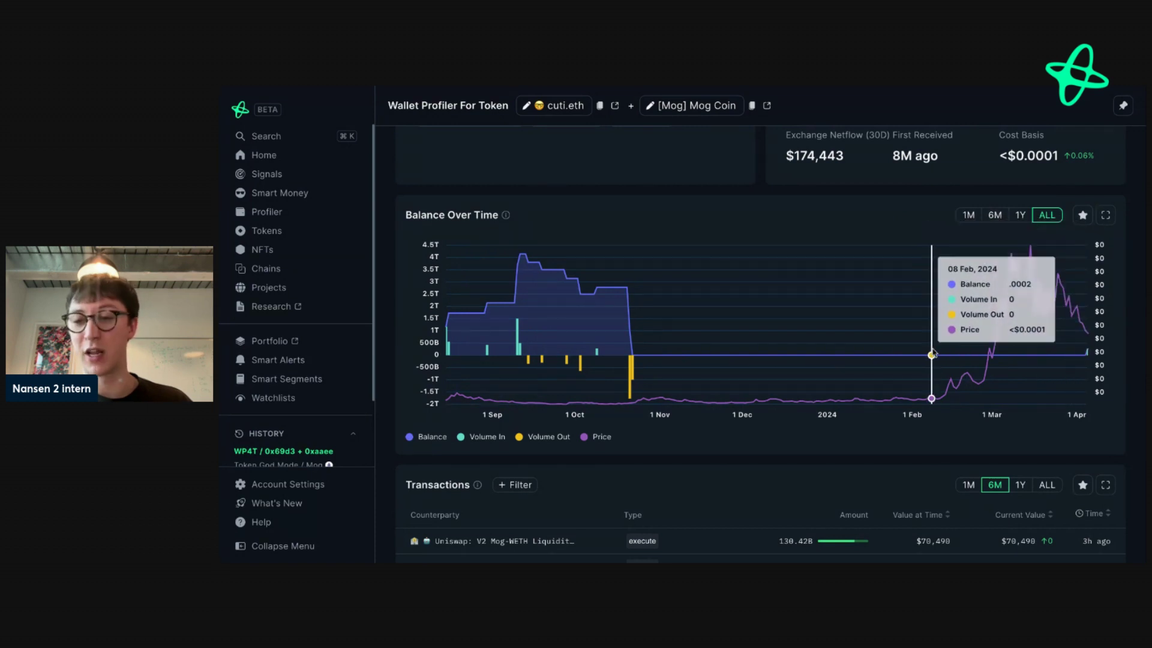
scroll(759, 399, "down", 2)
scroll(758, 399, "down", 3)
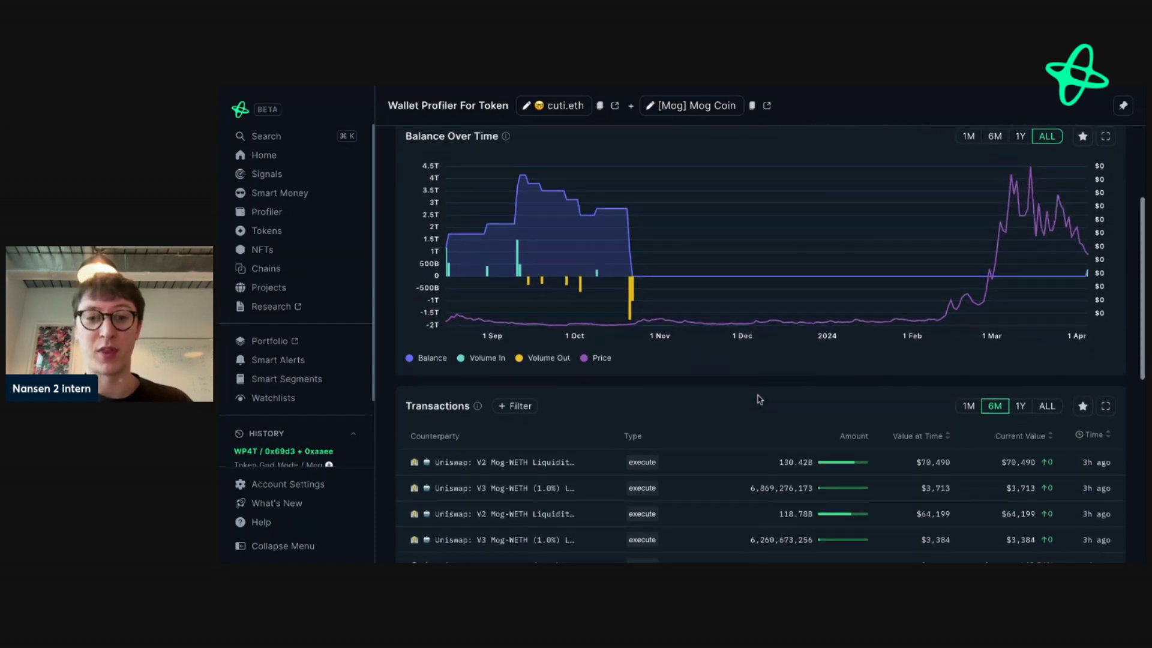
scroll(759, 398, "up", 2)
scroll(742, 336, "up", 3)
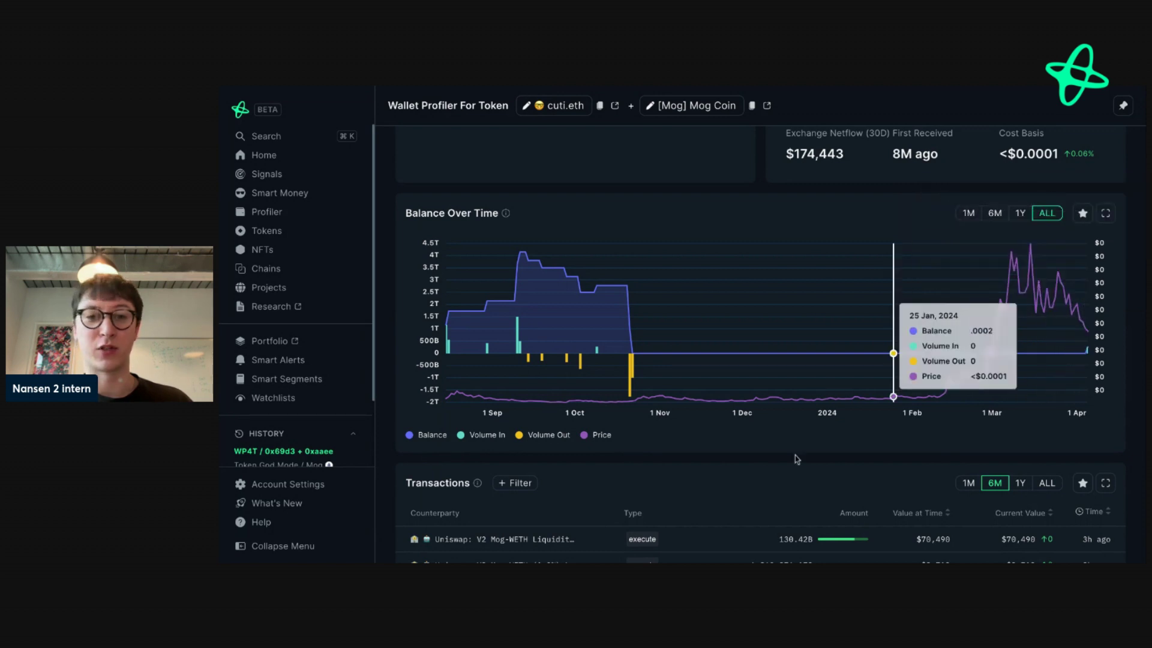
scroll(784, 464, "down", 3)
scroll(784, 464, "up", 5)
scroll(783, 465, "up", 1)
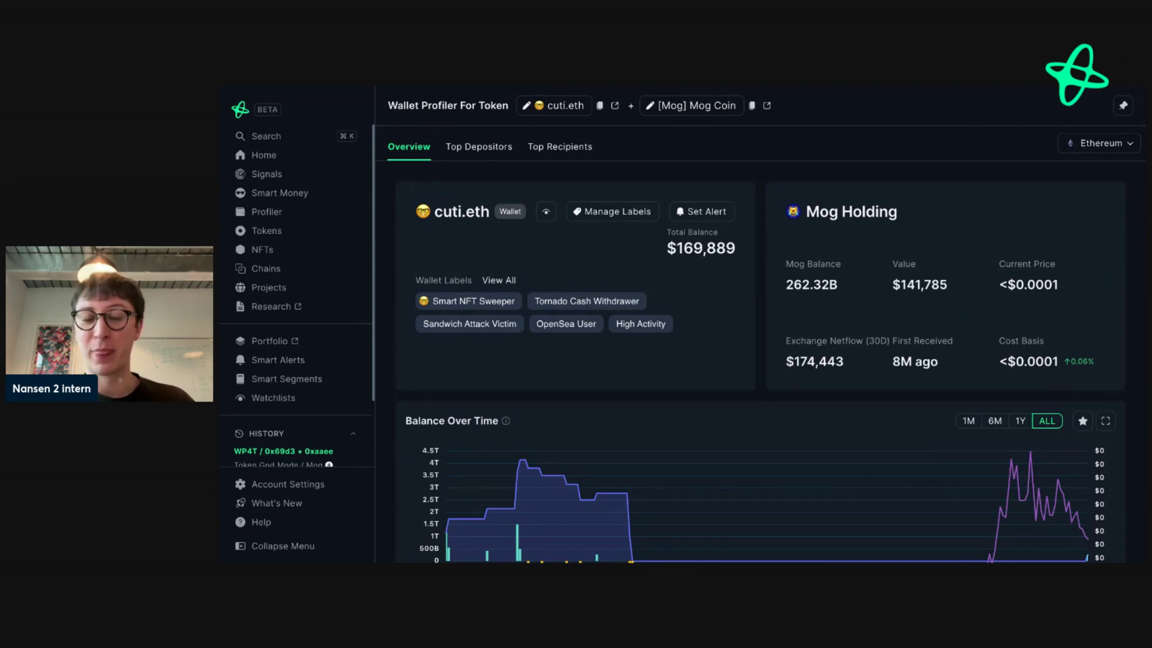
scroll(762, 336, "down", 5)
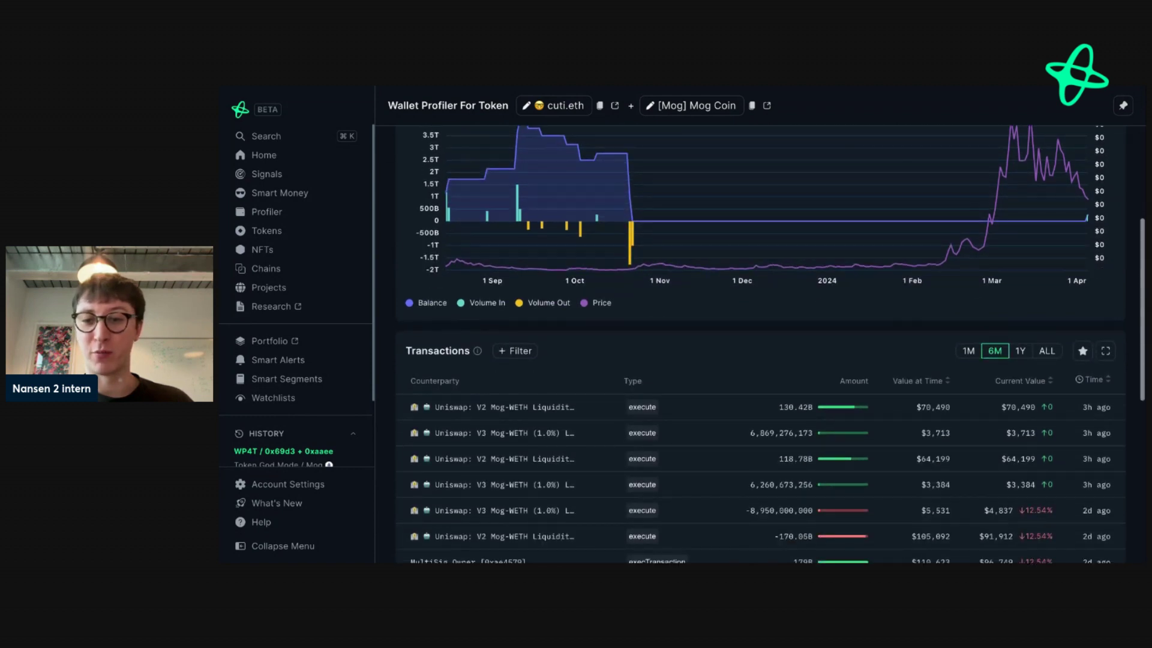
scroll(761, 336, "down", 3)
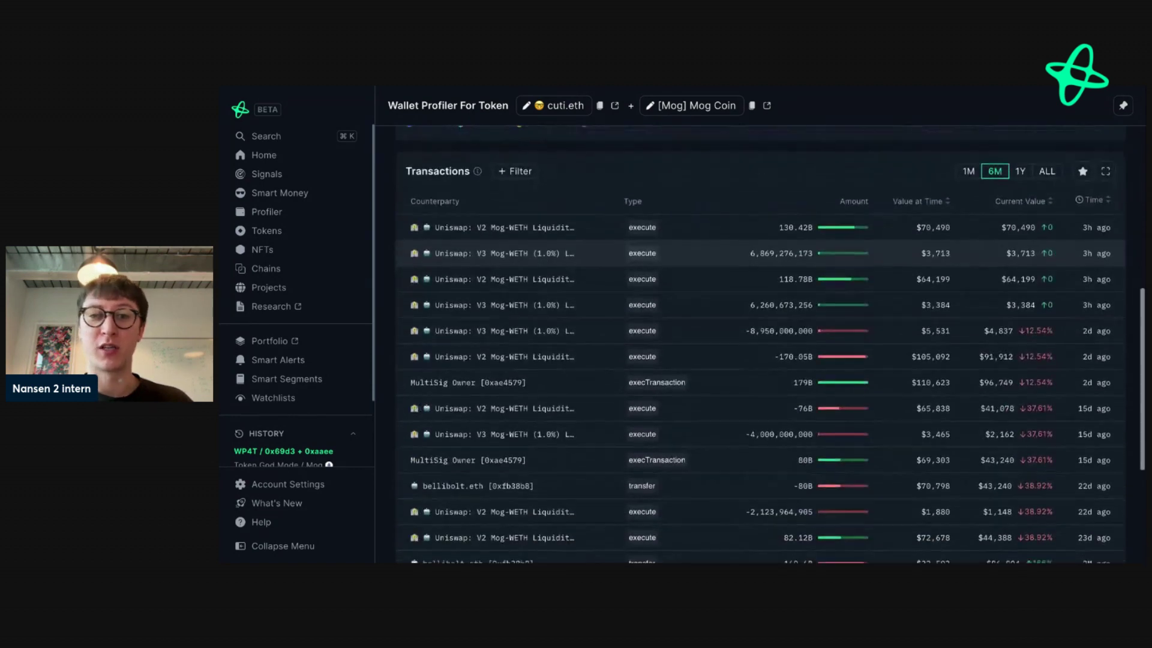
scroll(762, 337, "up", 8)
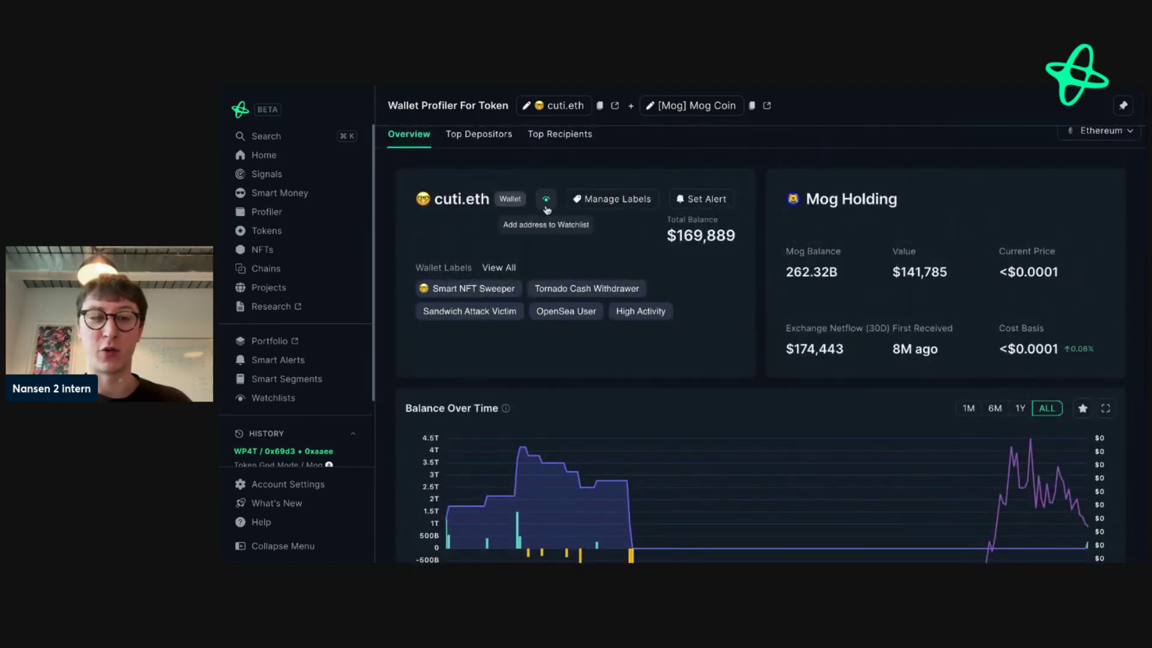
left_click(546, 207)
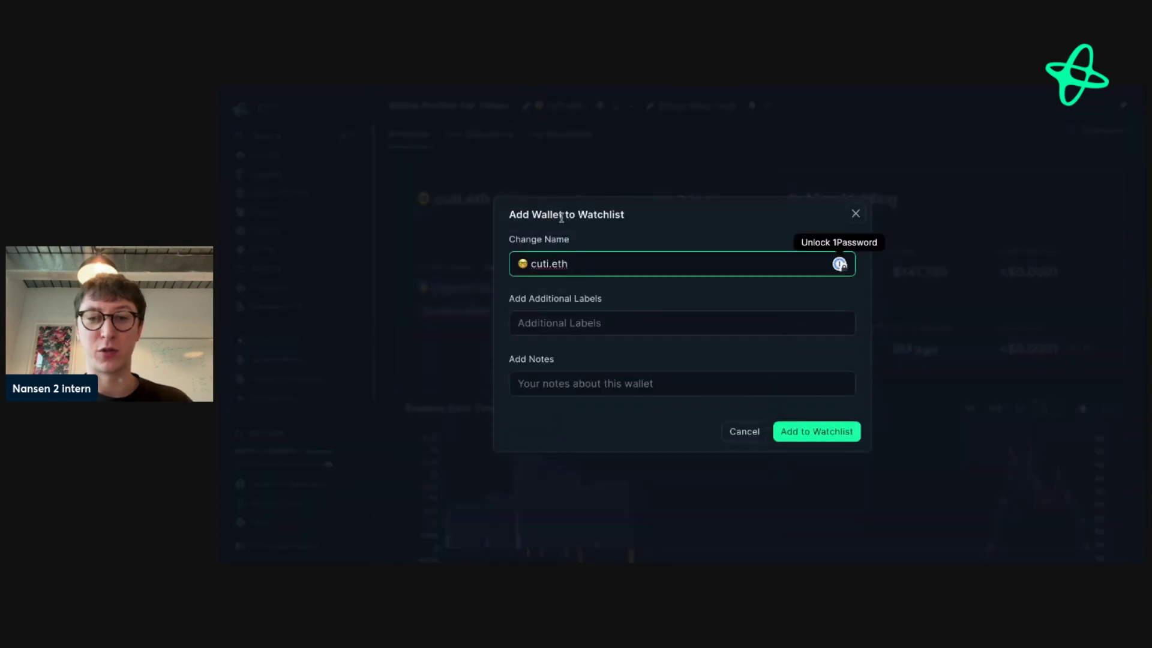
left_click(563, 322)
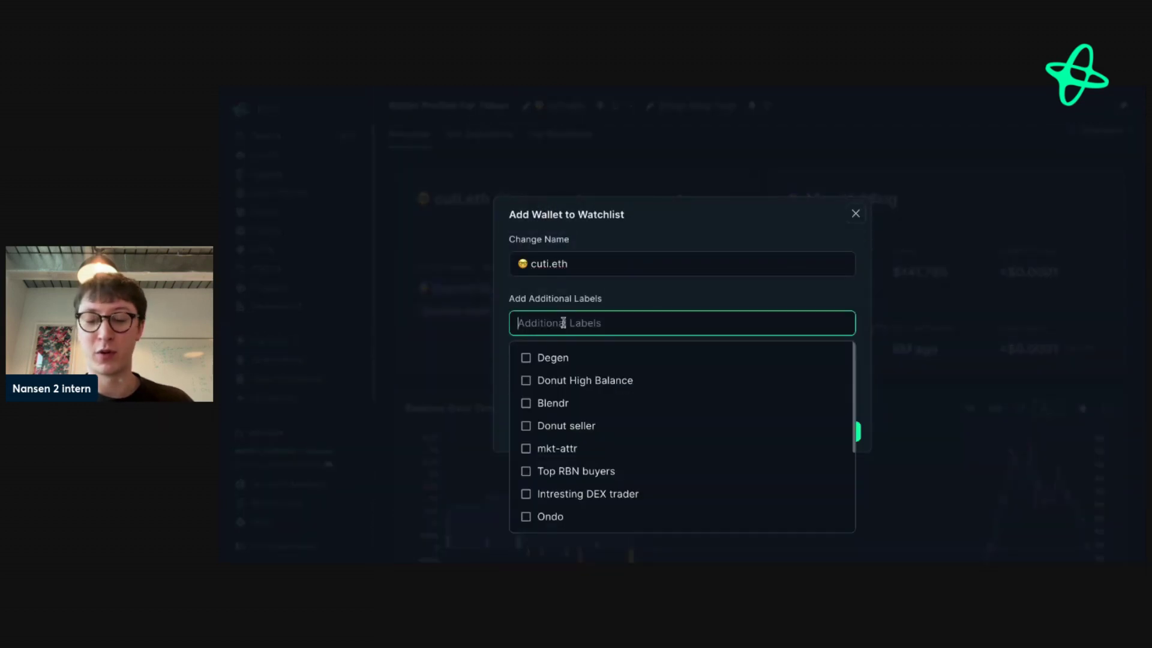
type("Mog")
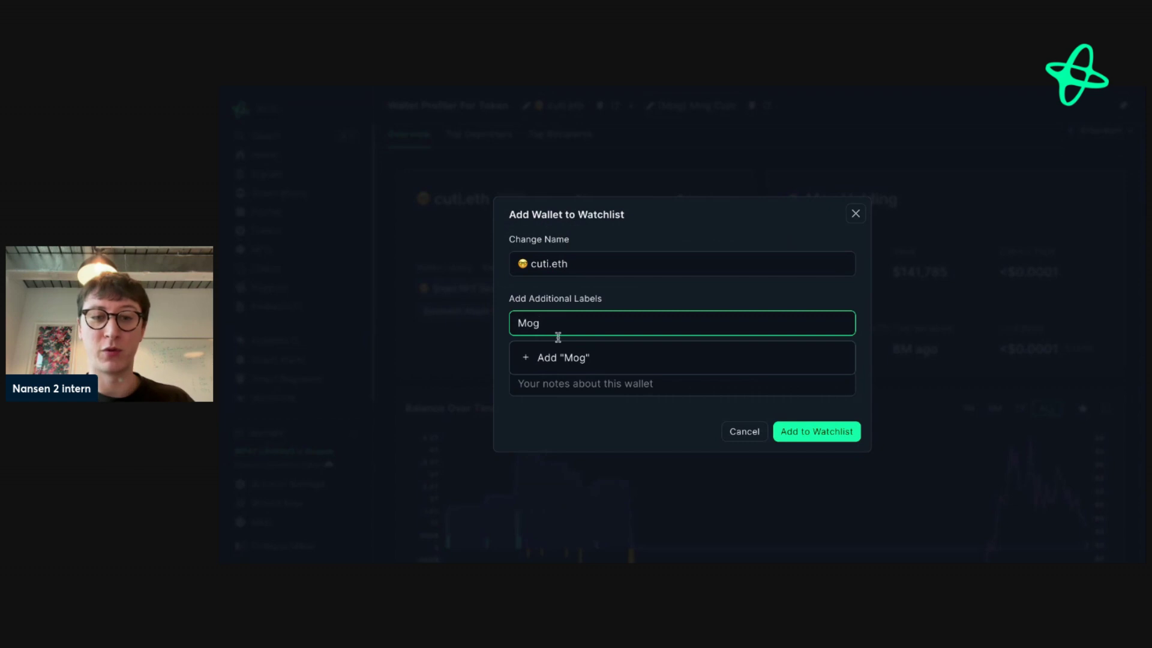
left_click(576, 357)
left_click(640, 284)
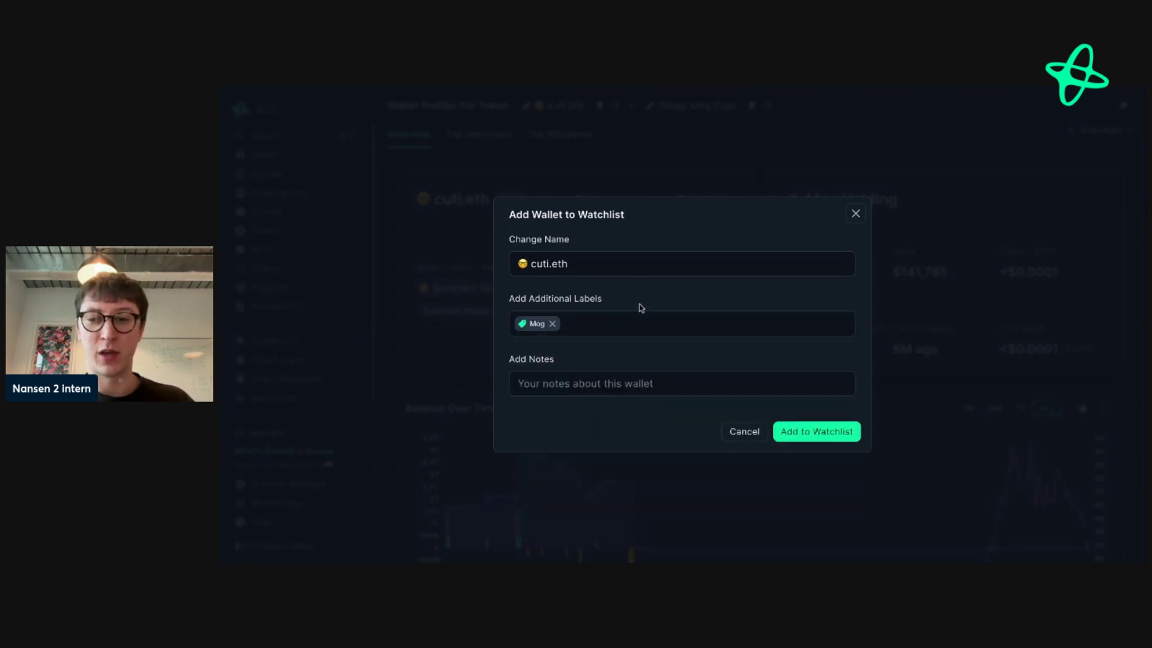
left_click(802, 431)
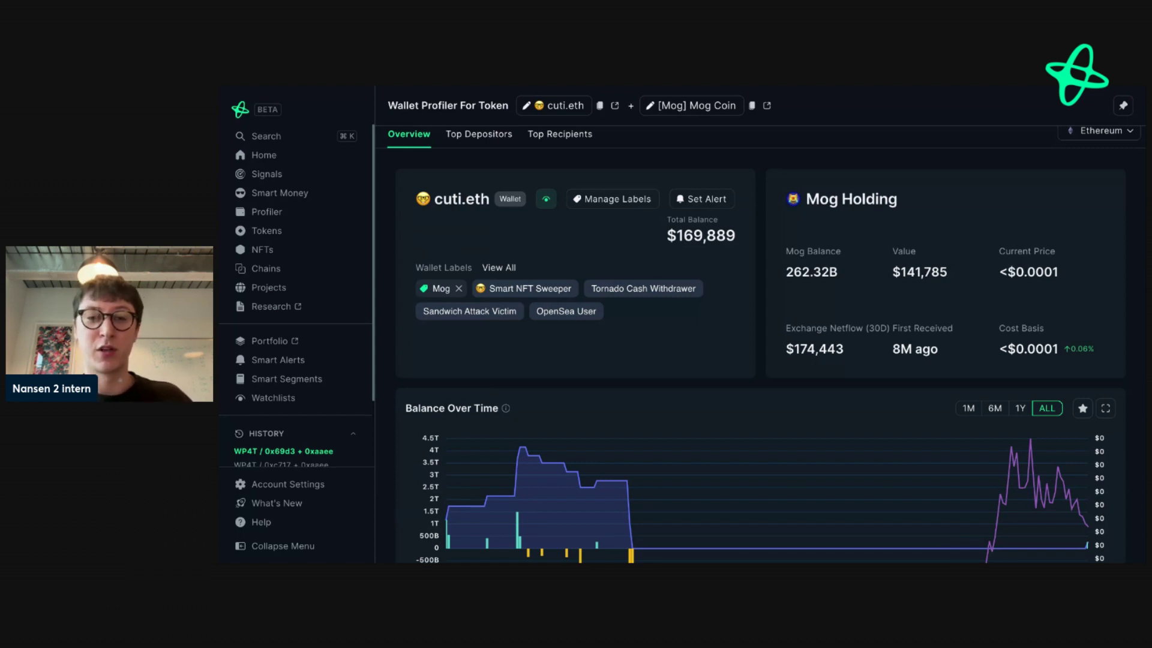
Switch to Smart LP: 0xc71's Mog wallet profile and examine its Balance Over Time chart over the ALL range.
scroll(832, 105, "down", 3)
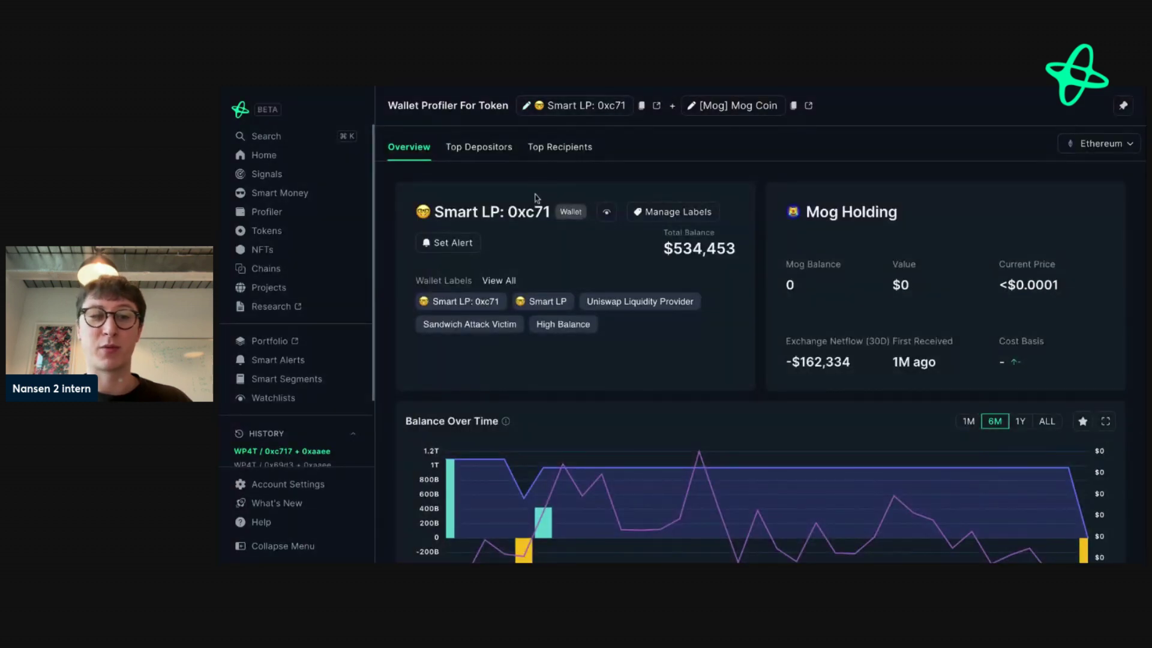
scroll(536, 198, "down", 3)
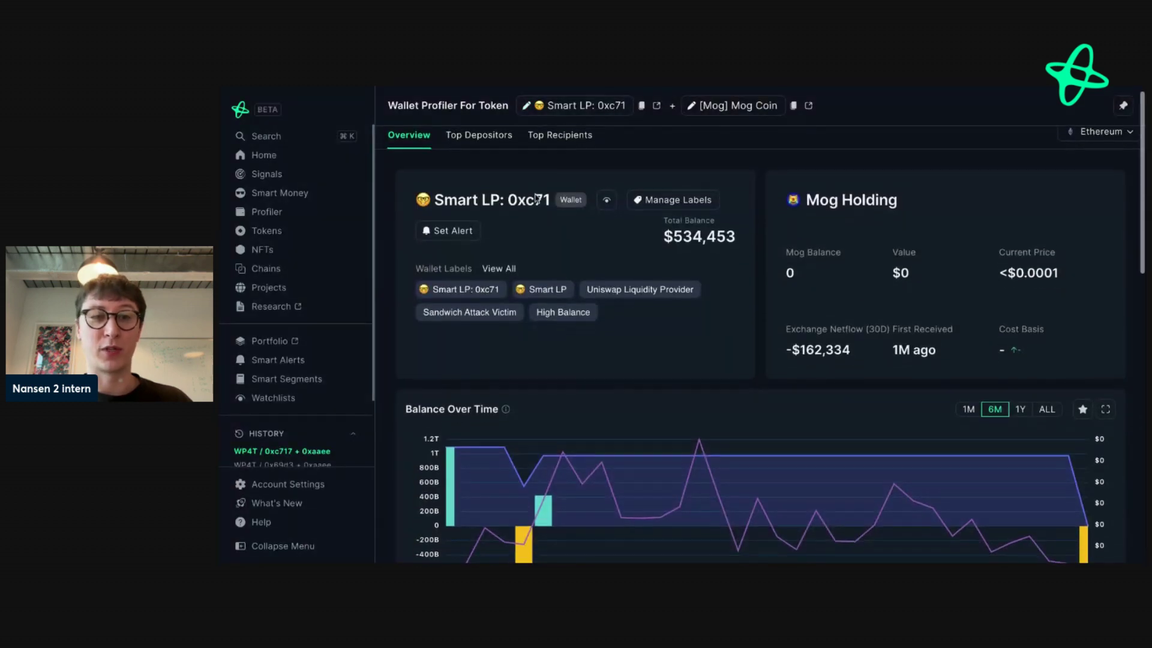
scroll(537, 198, "down", 1)
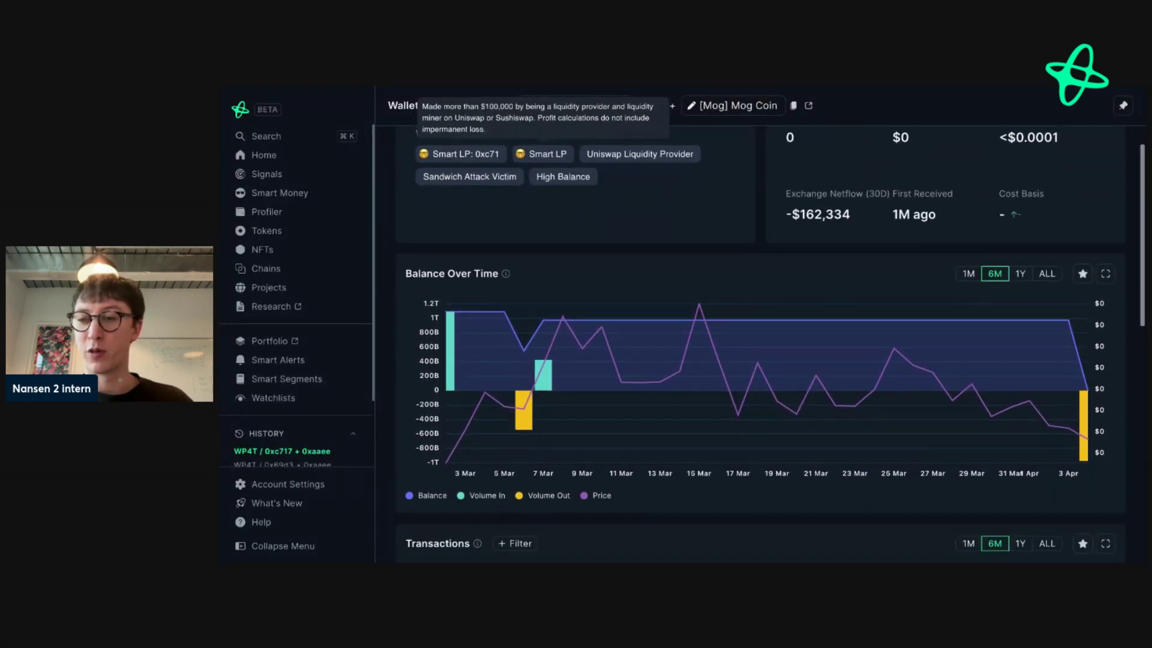
left_click(1047, 274)
scroll(805, 286, "down", 2)
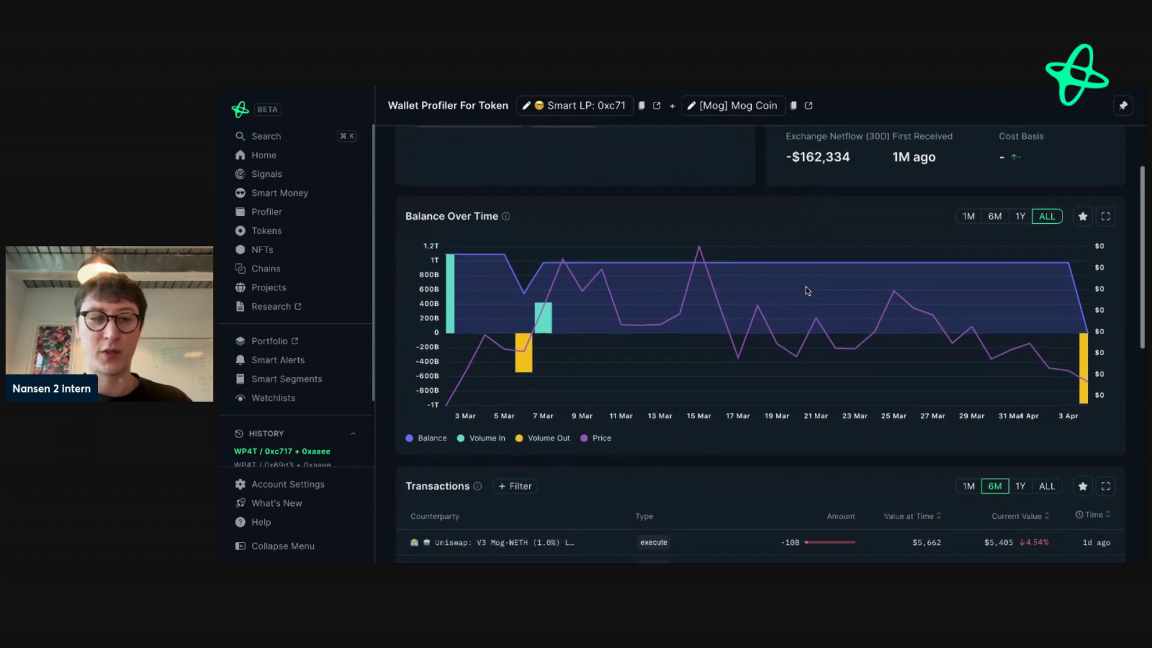
mouse_move(464, 313)
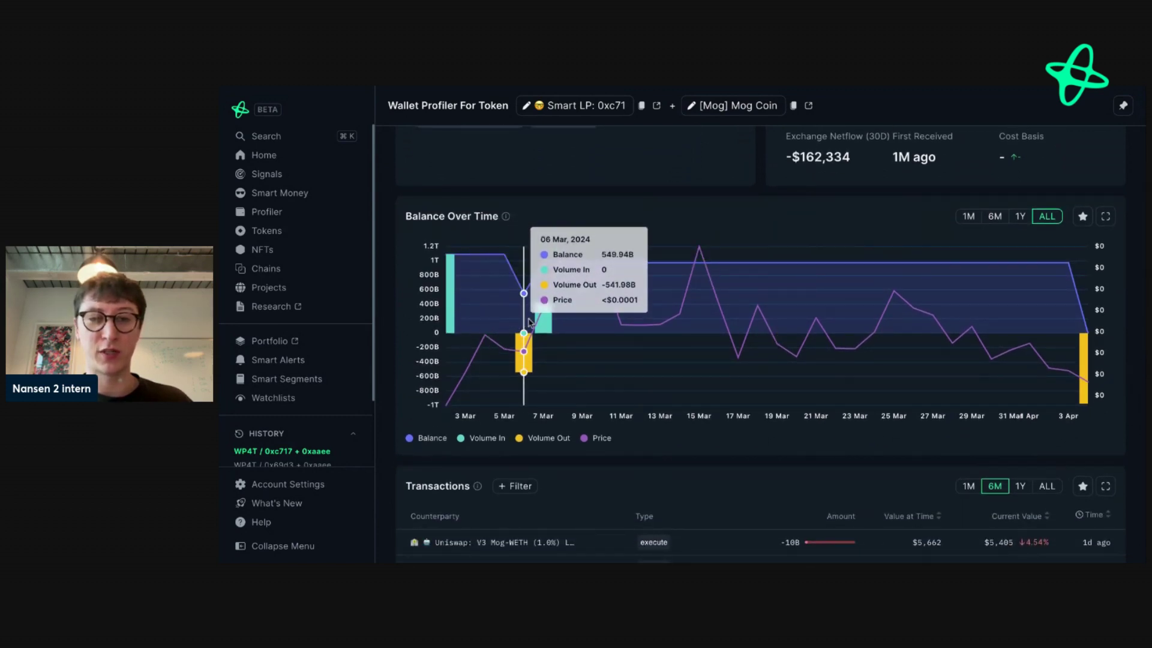
scroll(741, 309, "down", 1)
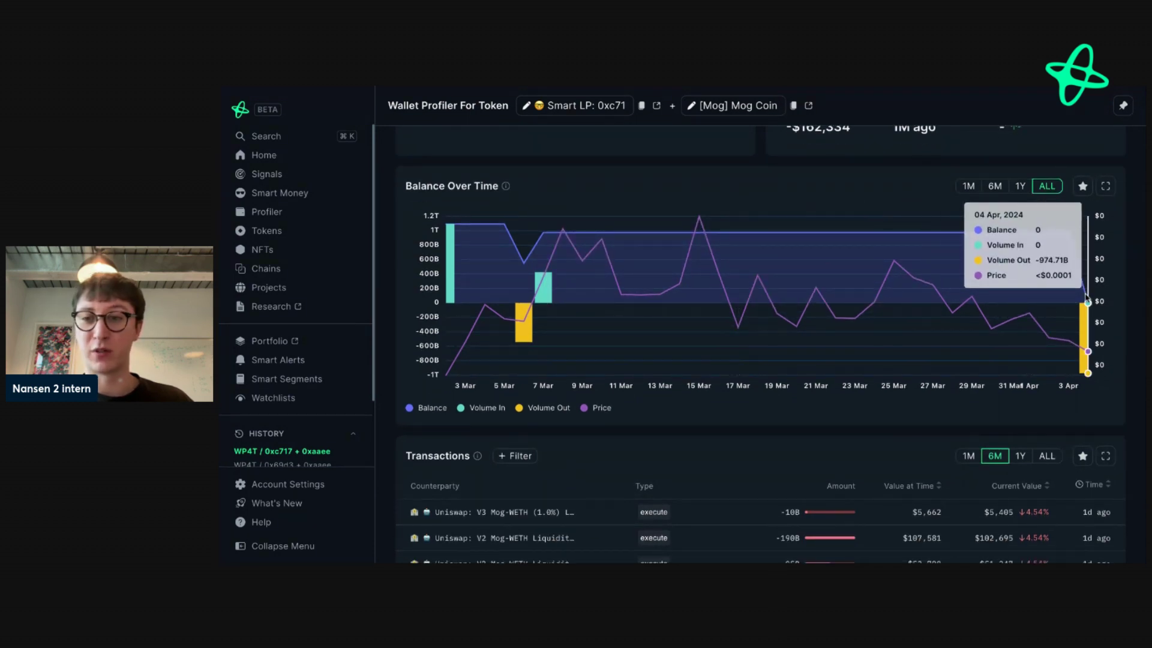
scroll(929, 313, "up", 4)
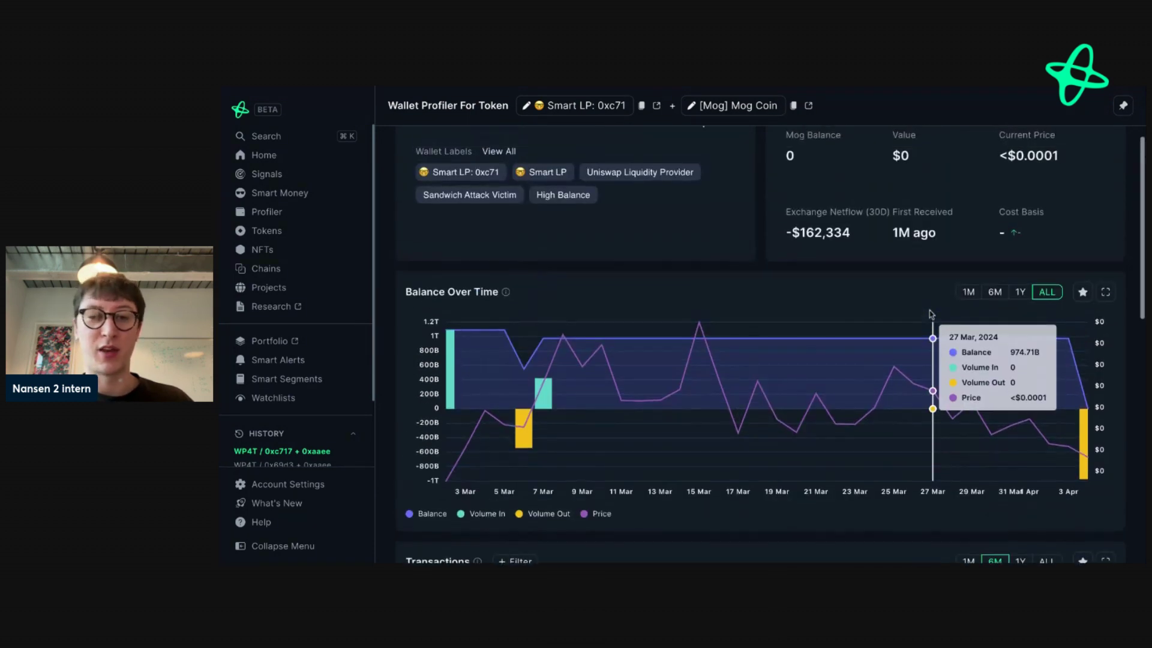
Open Smart LP: 0xc71 in the full Nansen Profiler and set its Historical Token Portfolio to the 3M range.
left_click(513, 190)
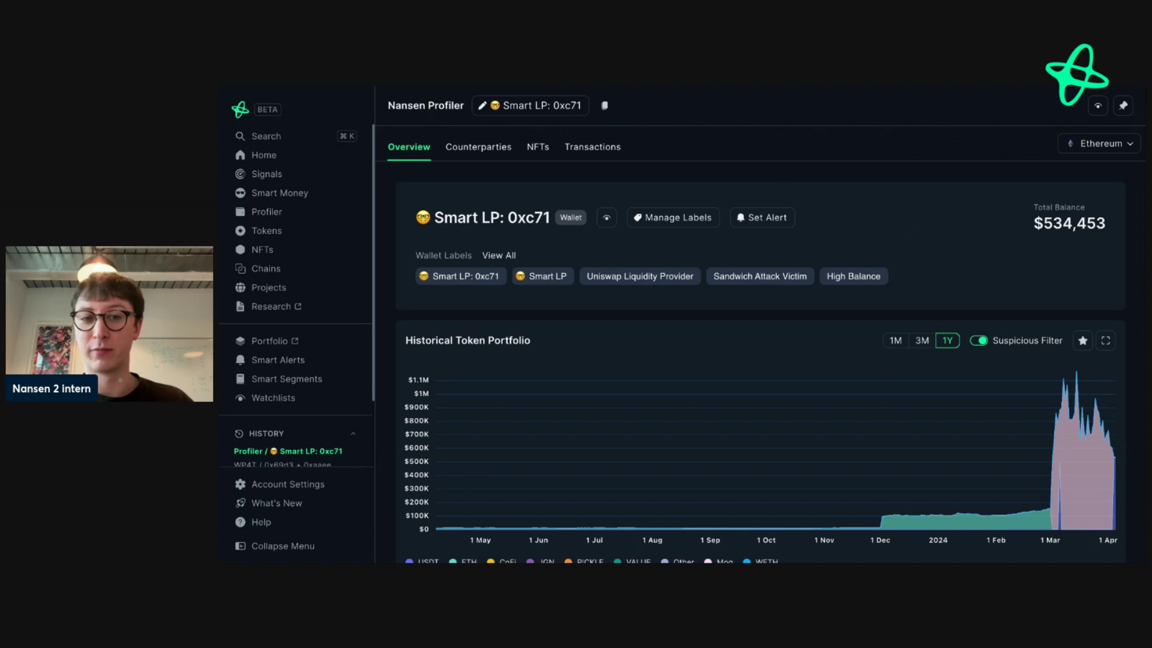
scroll(878, 218, "down", 2)
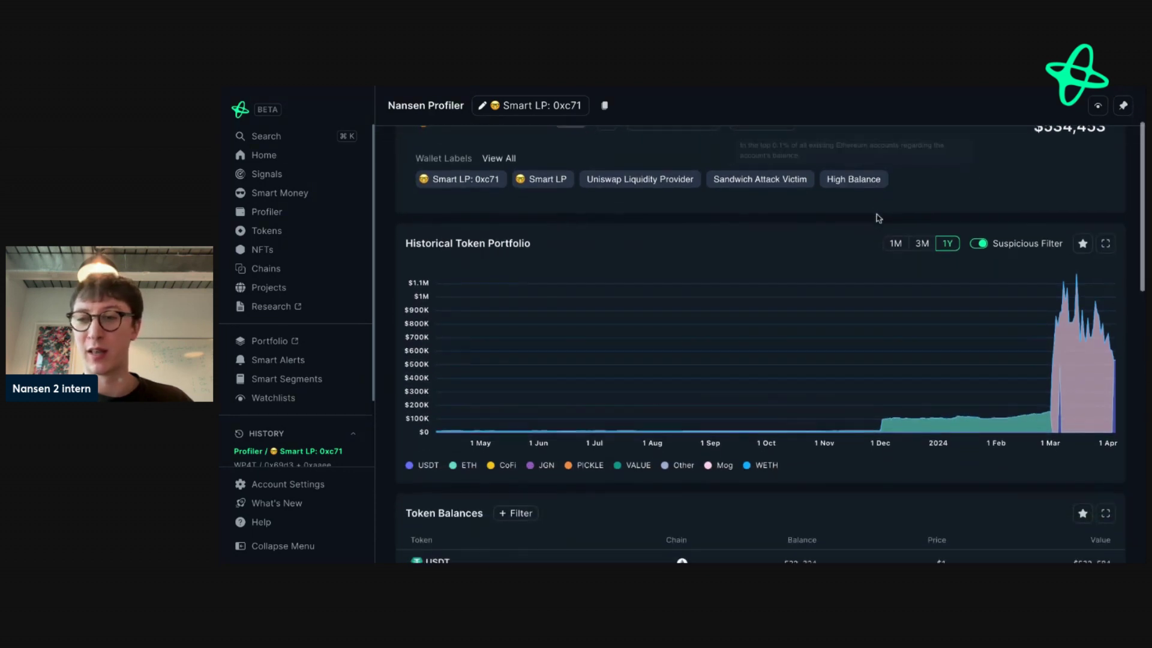
left_click(921, 246)
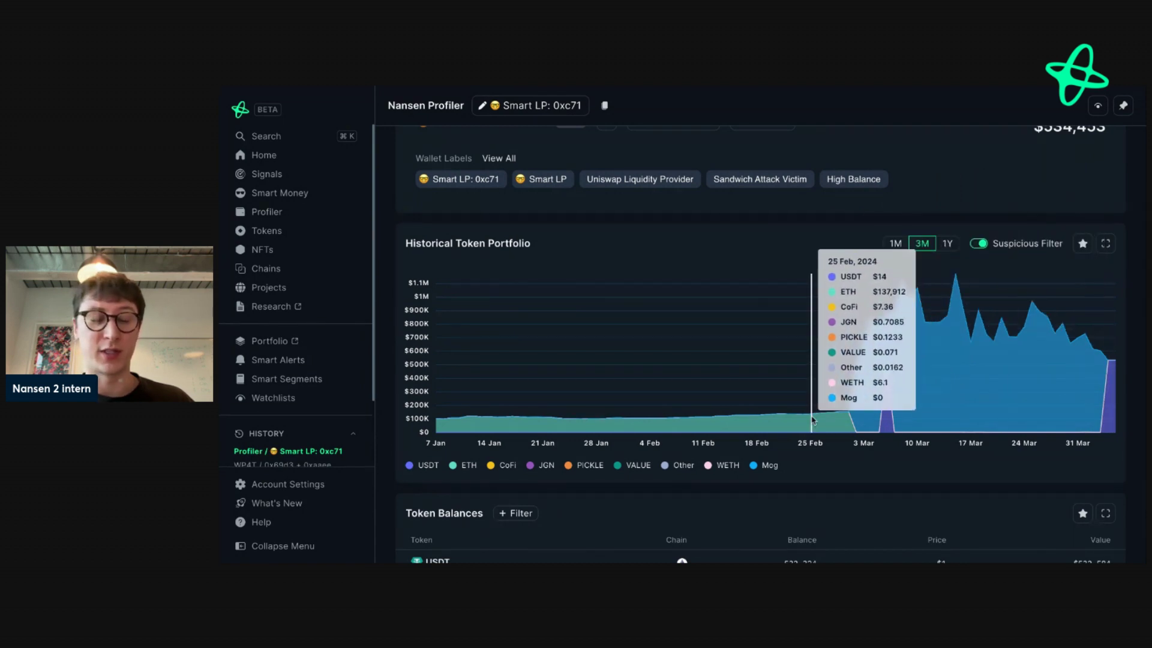
Return to Mog Coin's Smart Money view in Token God Mode and examine the chart of Smart Money tokens held with number of wallets.
scroll(813, 420, "up", 2)
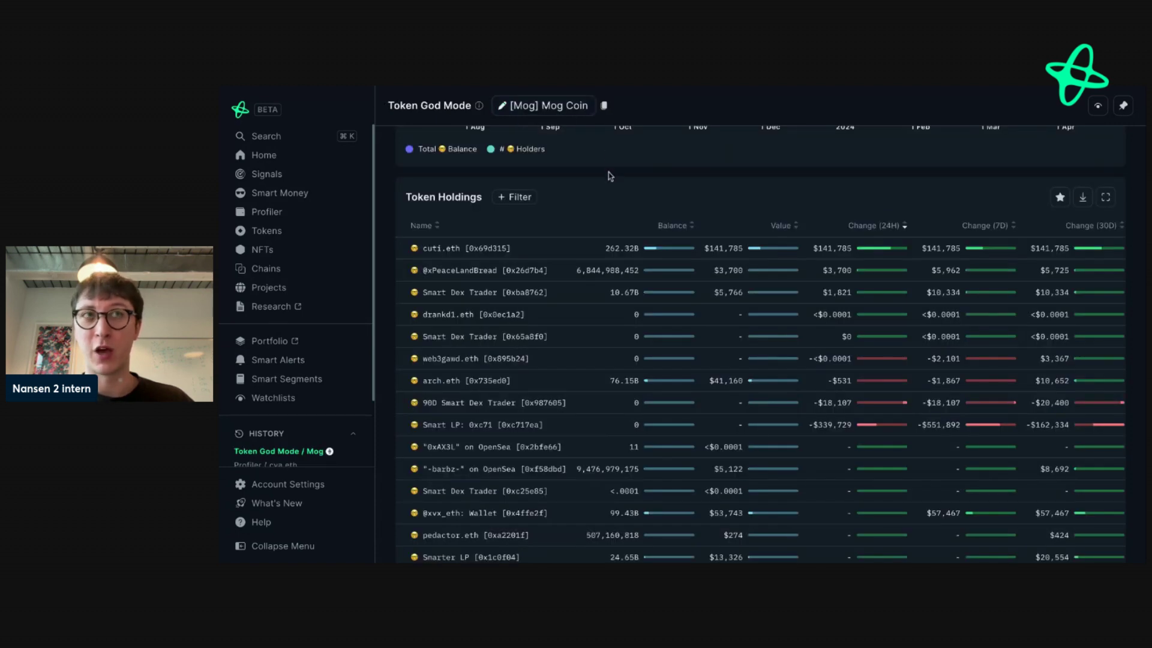
scroll(608, 172, "up", 1)
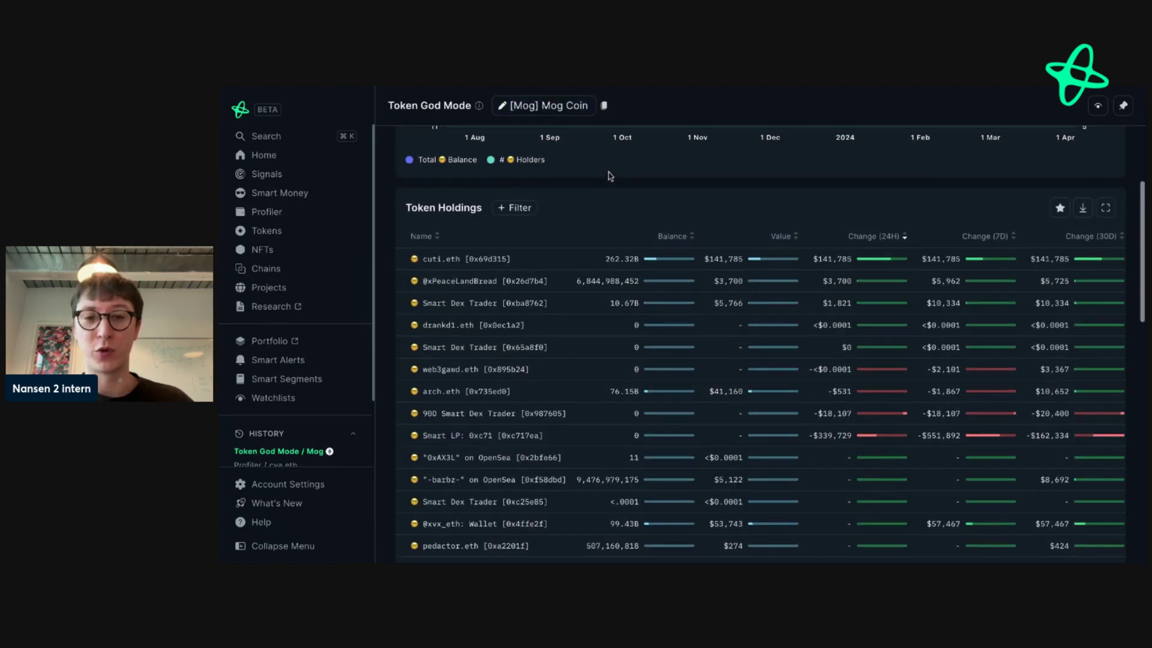
scroll(610, 174, "up", 3)
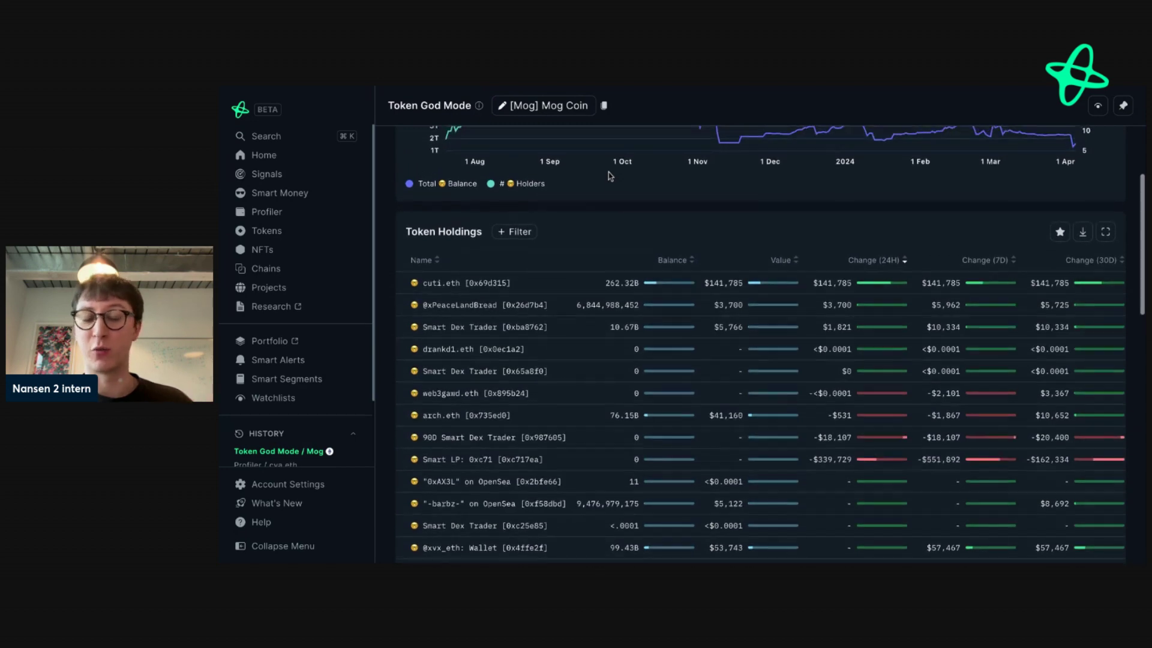
scroll(608, 172, "up", 3)
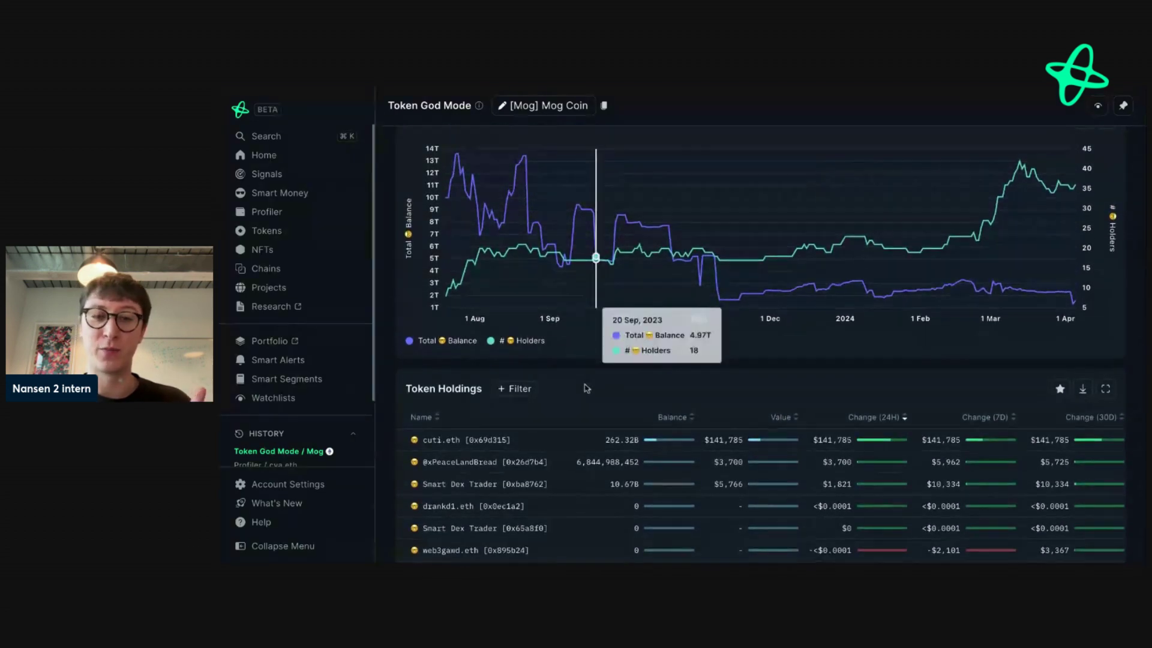
scroll(577, 400, "up", 2)
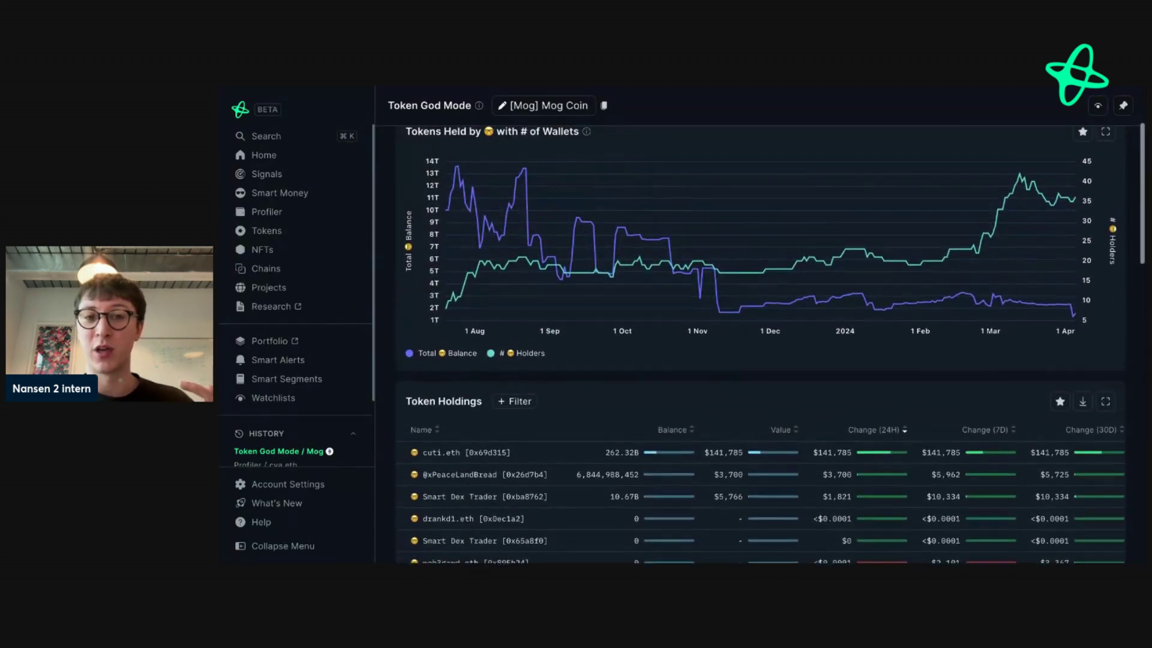
scroll(770, 344, "up", 3)
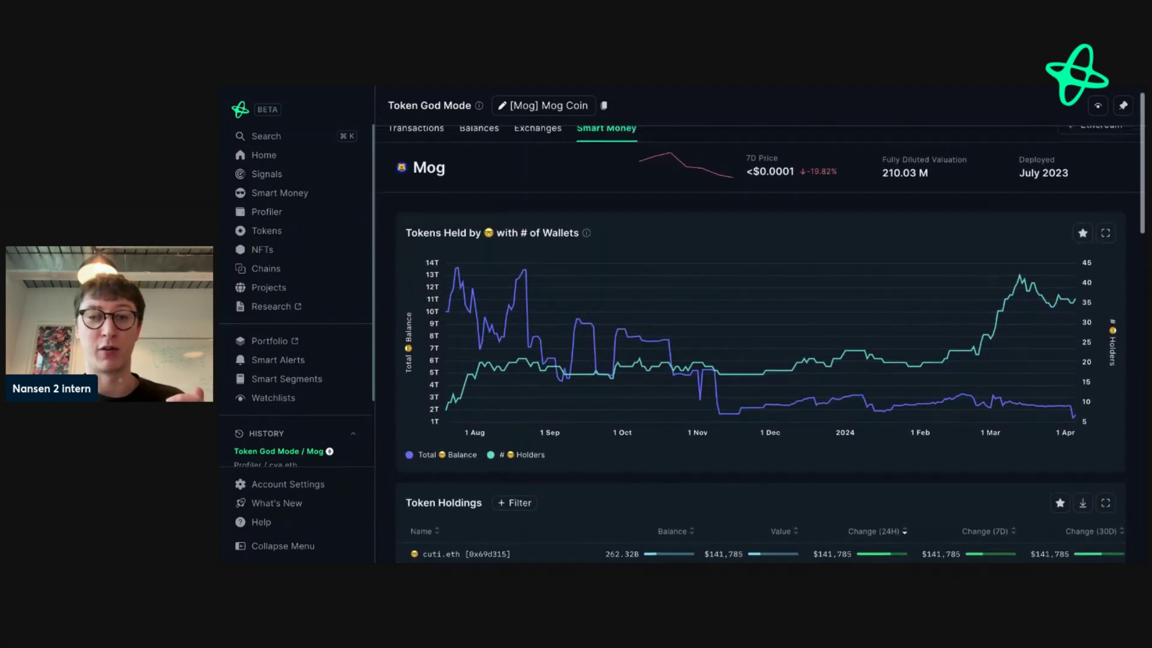
scroll(760, 327, "up", 1)
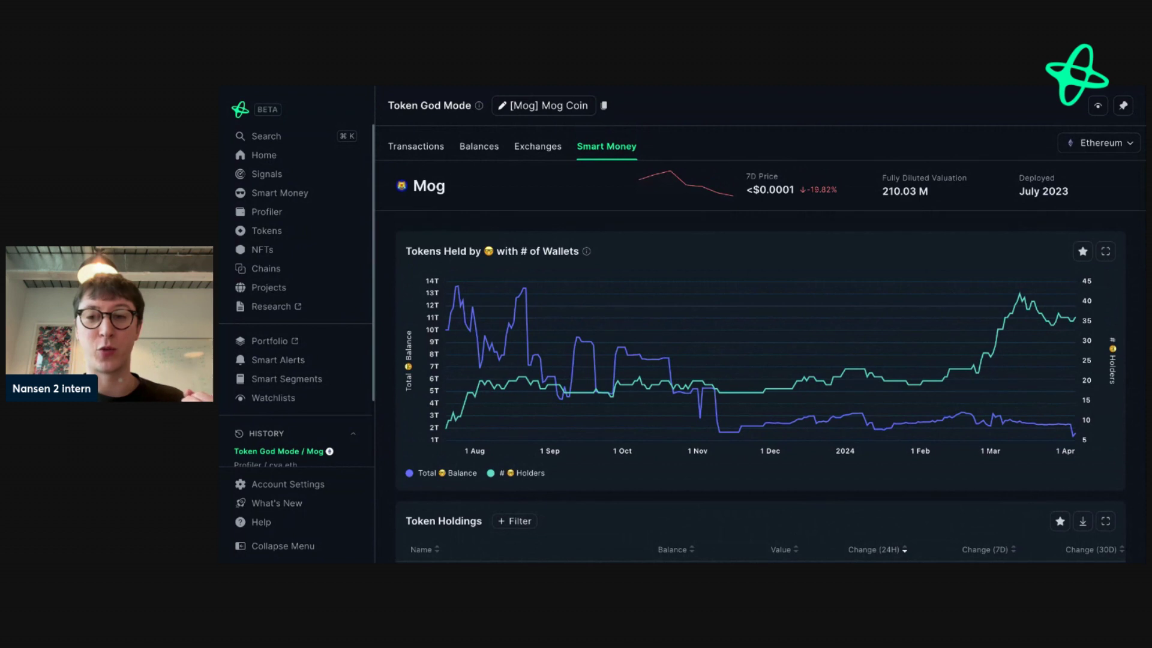
scroll(762, 324, "down", 1)
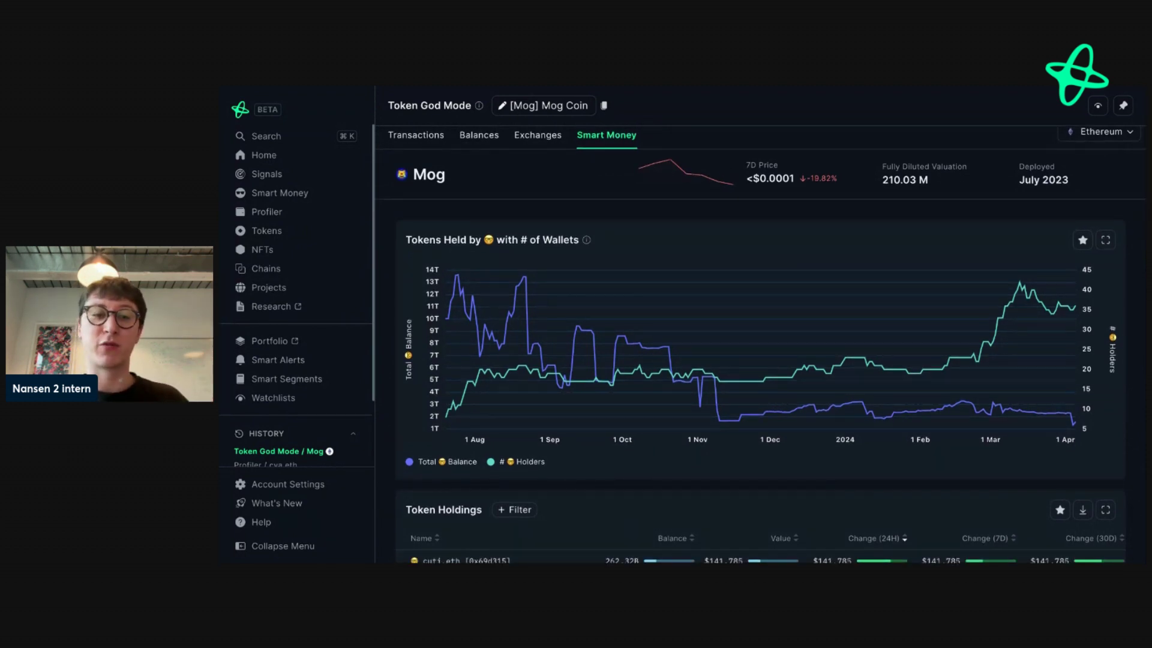
scroll(762, 324, "down", 1)
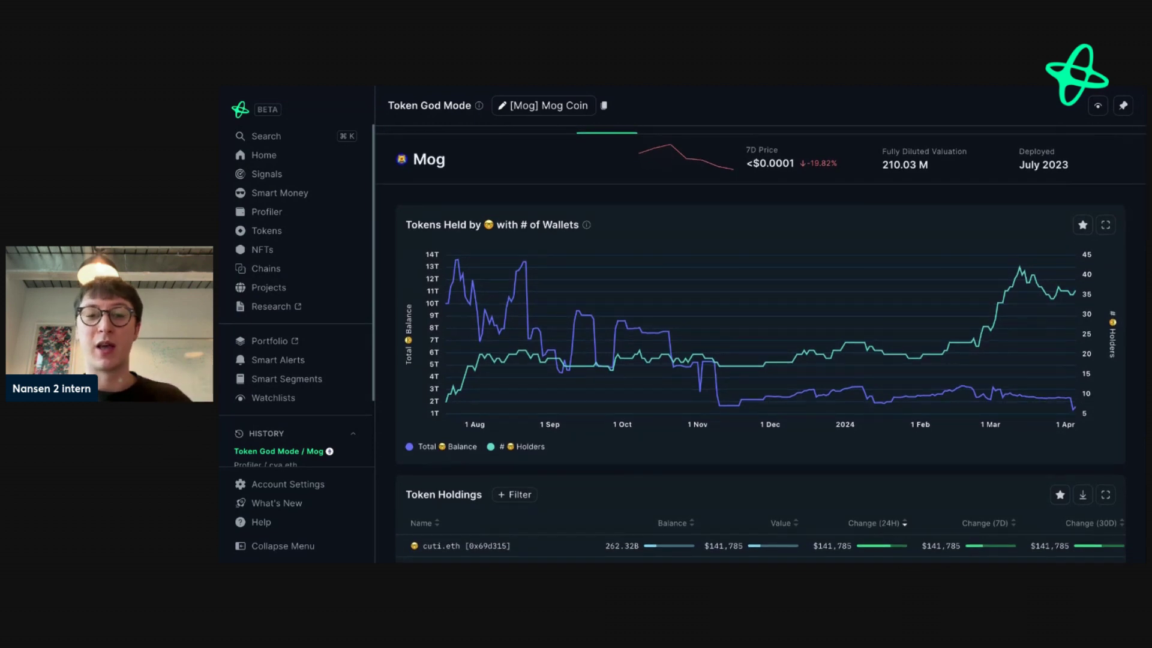